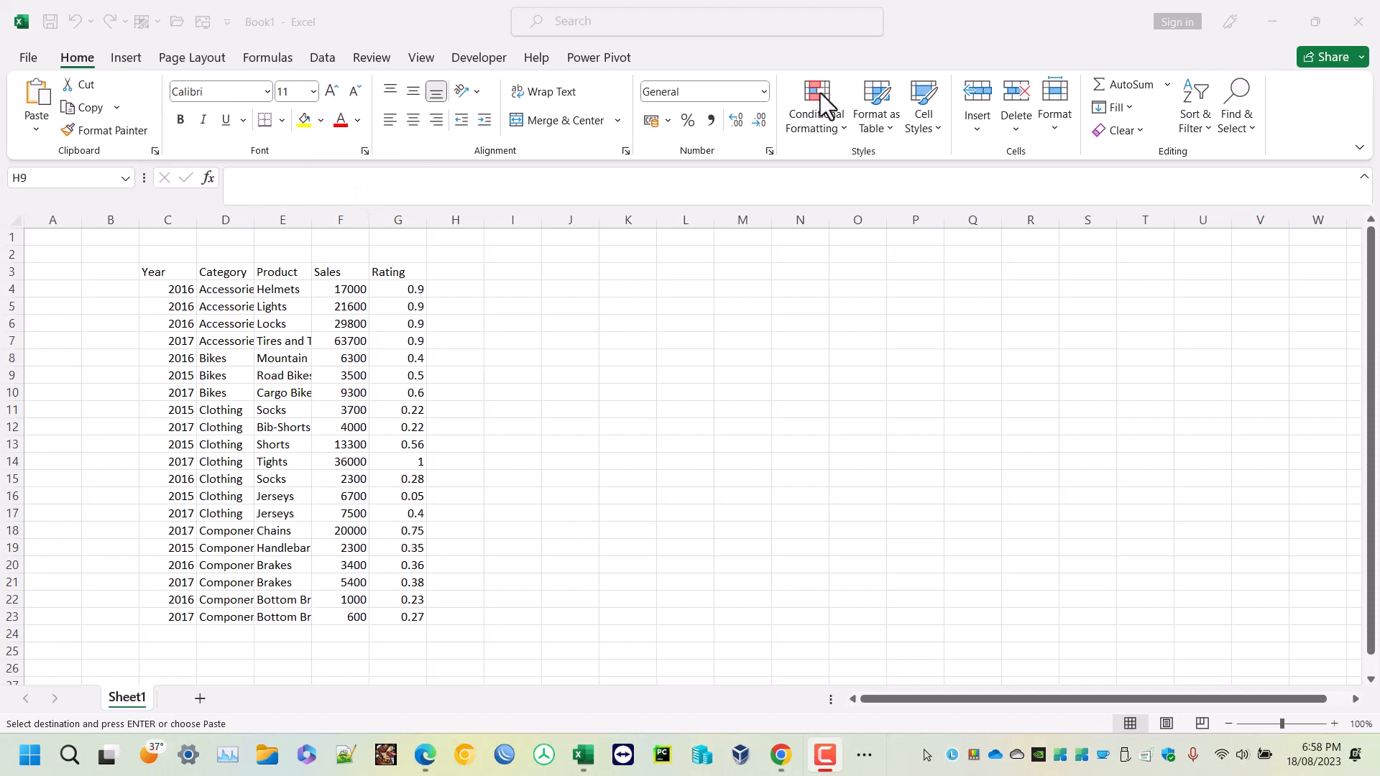
{"action": "left_click", "coordinate": [881, 127]}
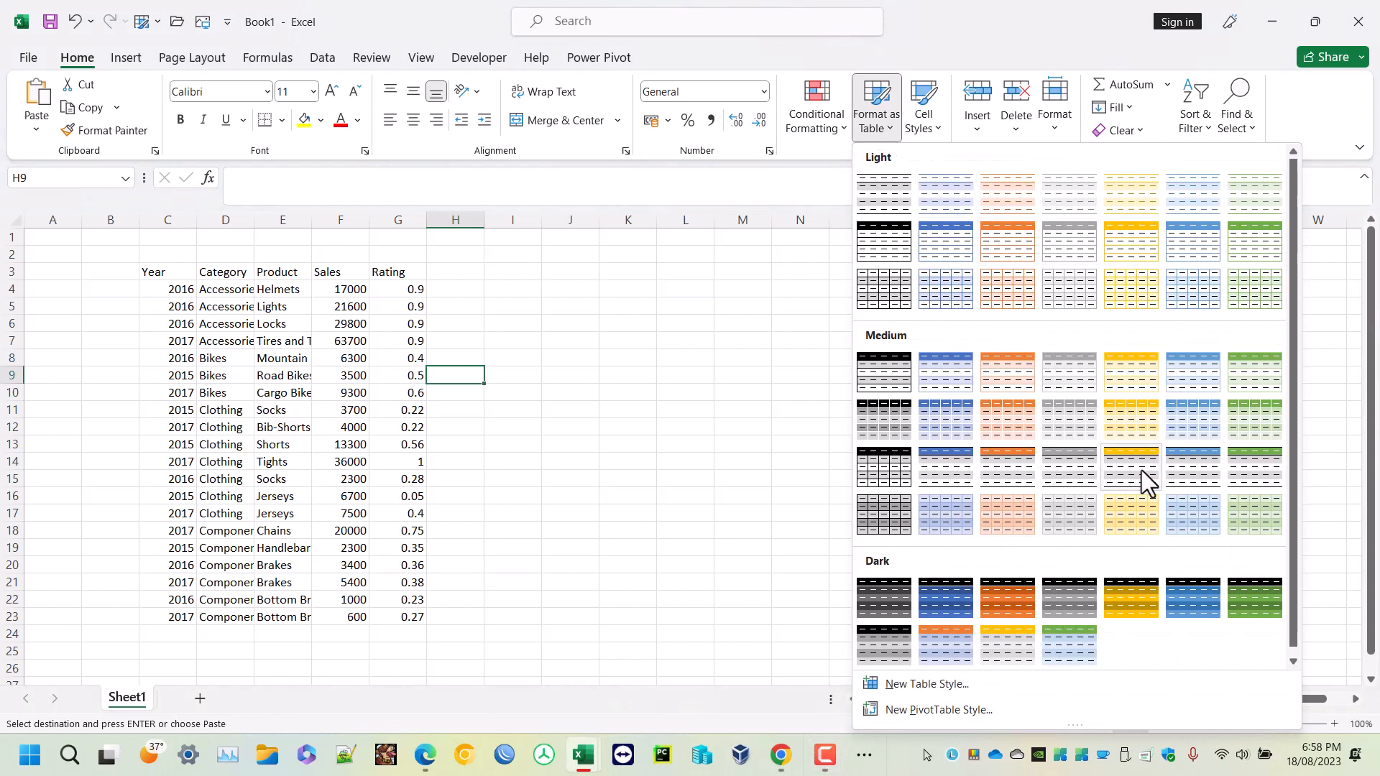
{"action": "left_click_drag", "start_coordinate": [1295, 216], "coordinate": [1298, 384]}
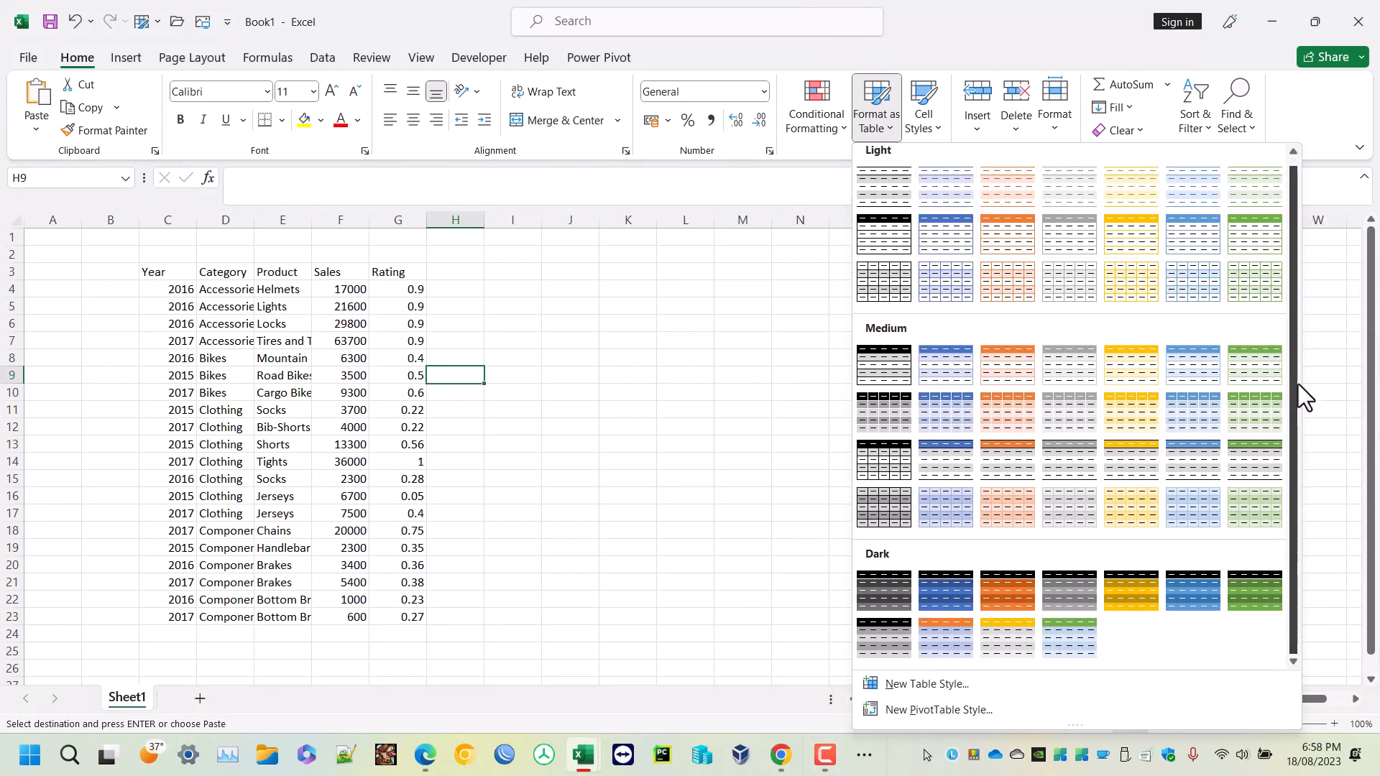
{"action": "left_click", "coordinate": [697, 479]}
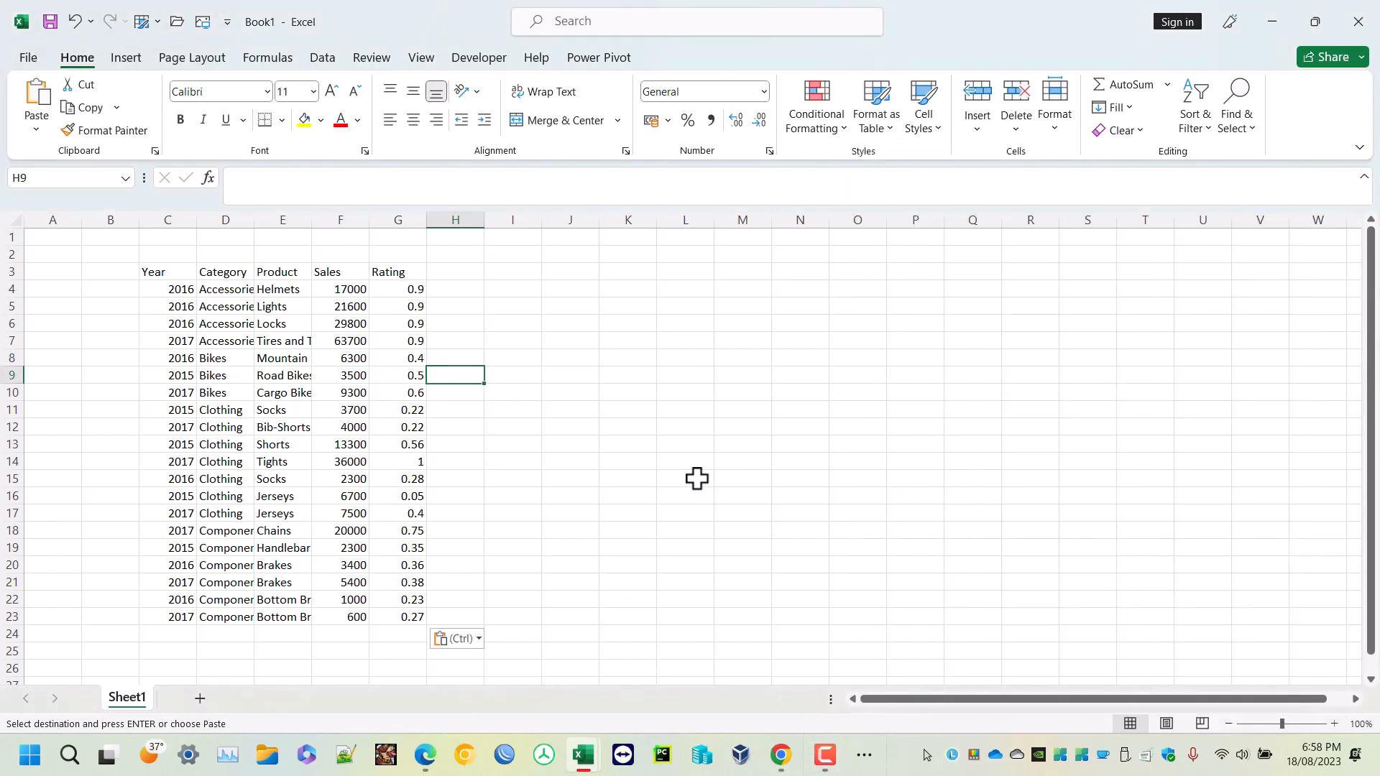
- Format the data range C3:G23 as a table whose first row holds headers
{"action": "left_click", "coordinate": [270, 385]}
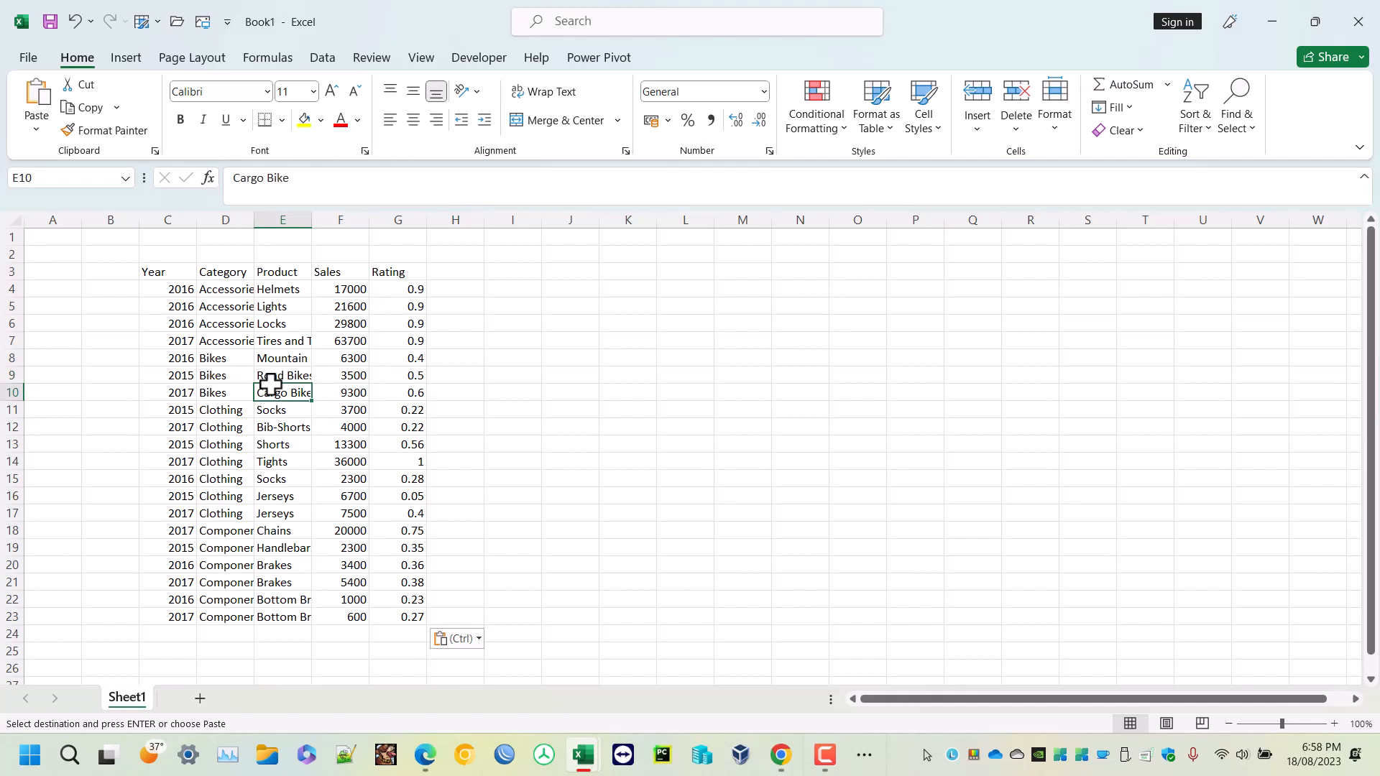
{"action": "key", "text": "ctrl+a"}
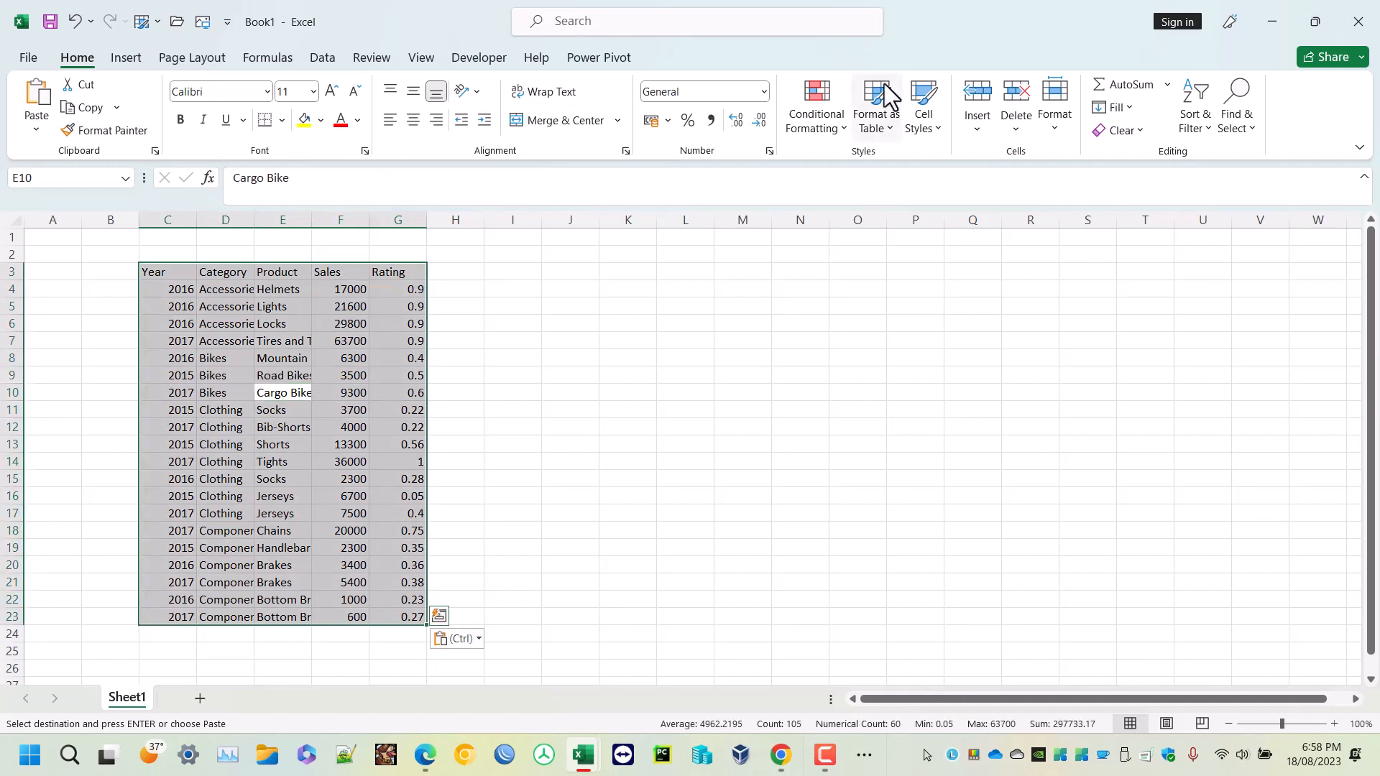
{"action": "left_click", "coordinate": [880, 117]}
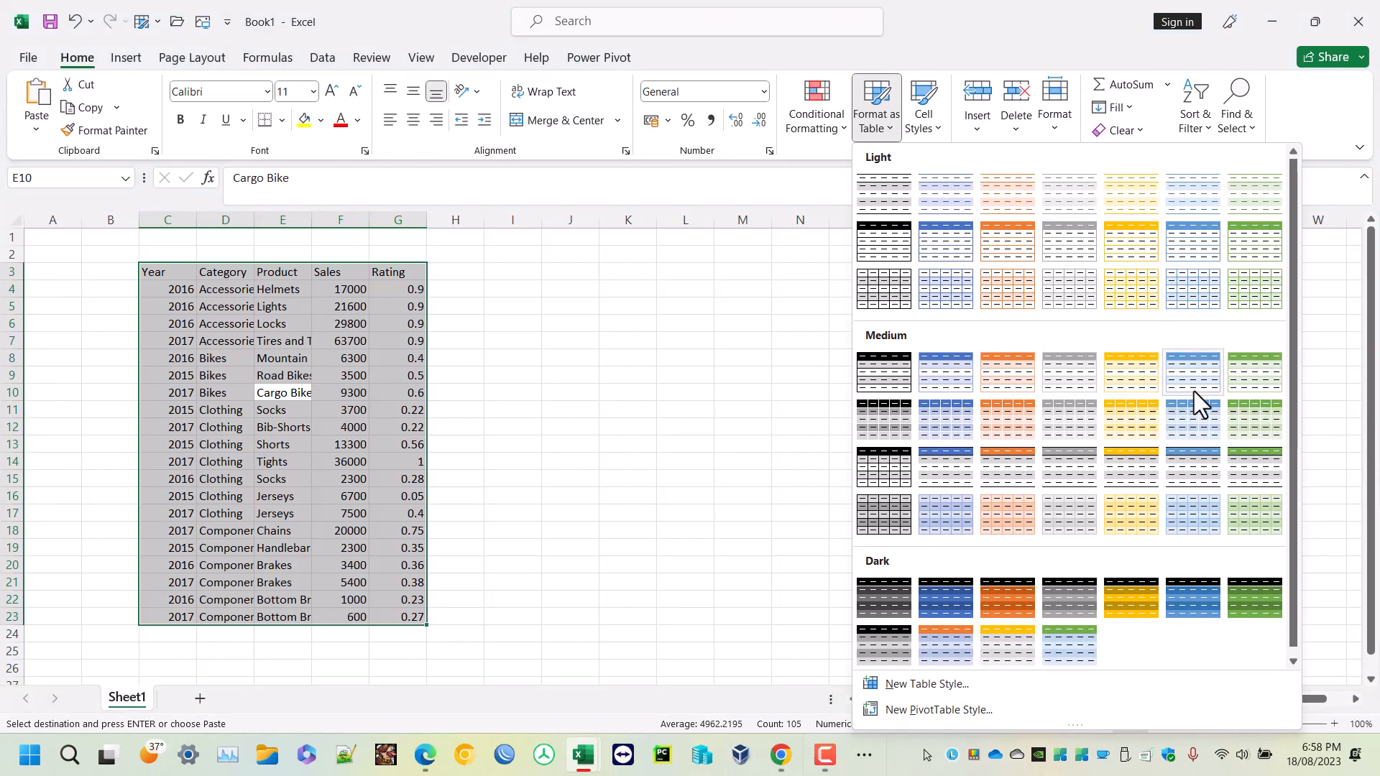
{"action": "scroll", "coordinate": [1080, 471], "scroll_direction": "down", "scroll_amount": 1}
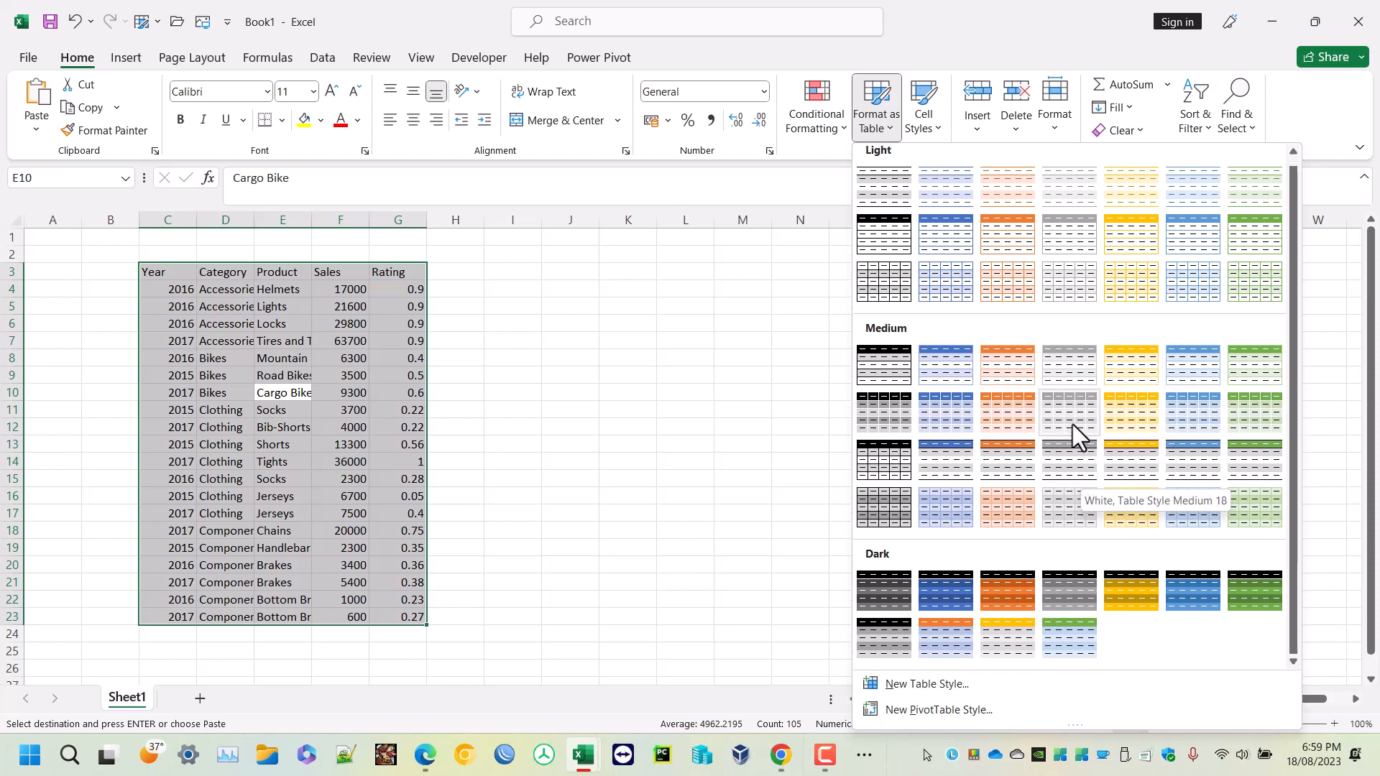
{"action": "left_click", "coordinate": [960, 412]}
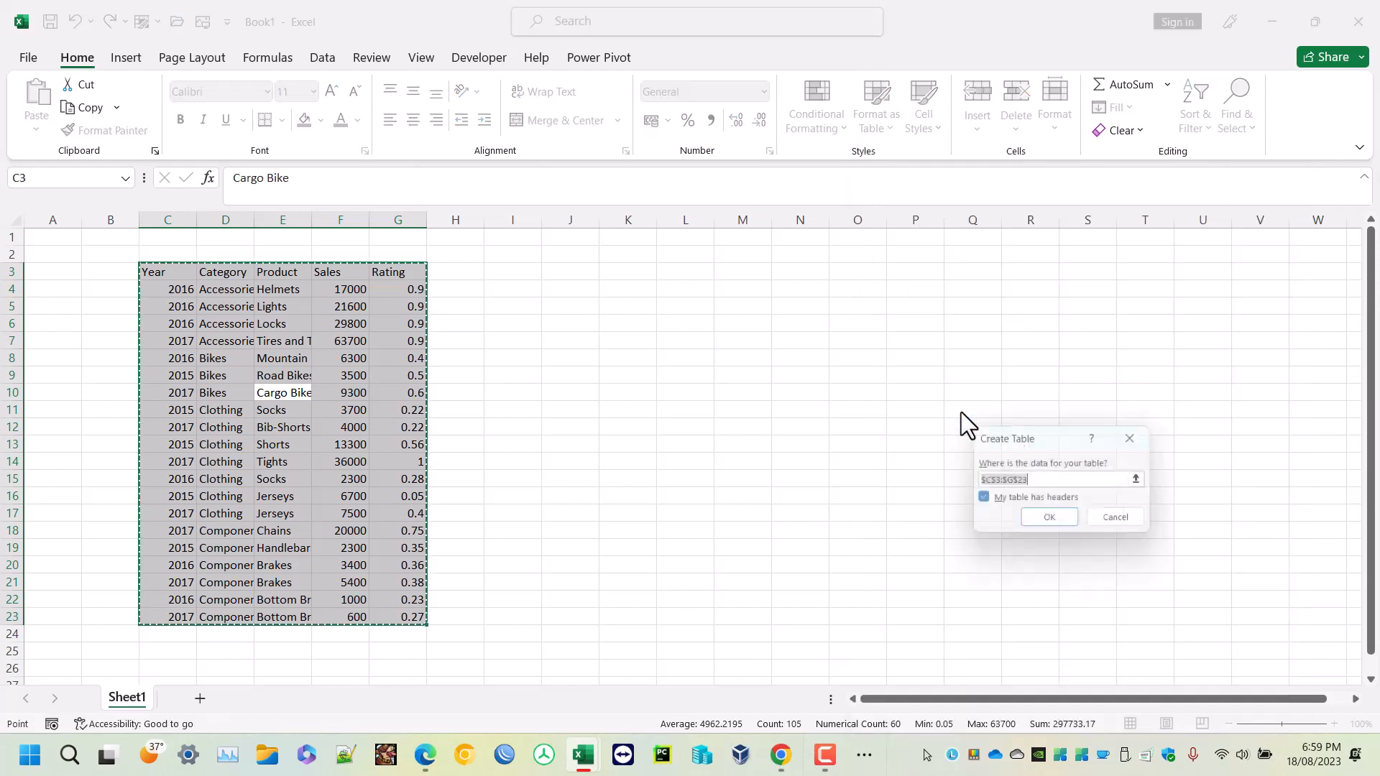
{"action": "left_click_drag", "start_coordinate": [1054, 441], "coordinate": [515, 339]}
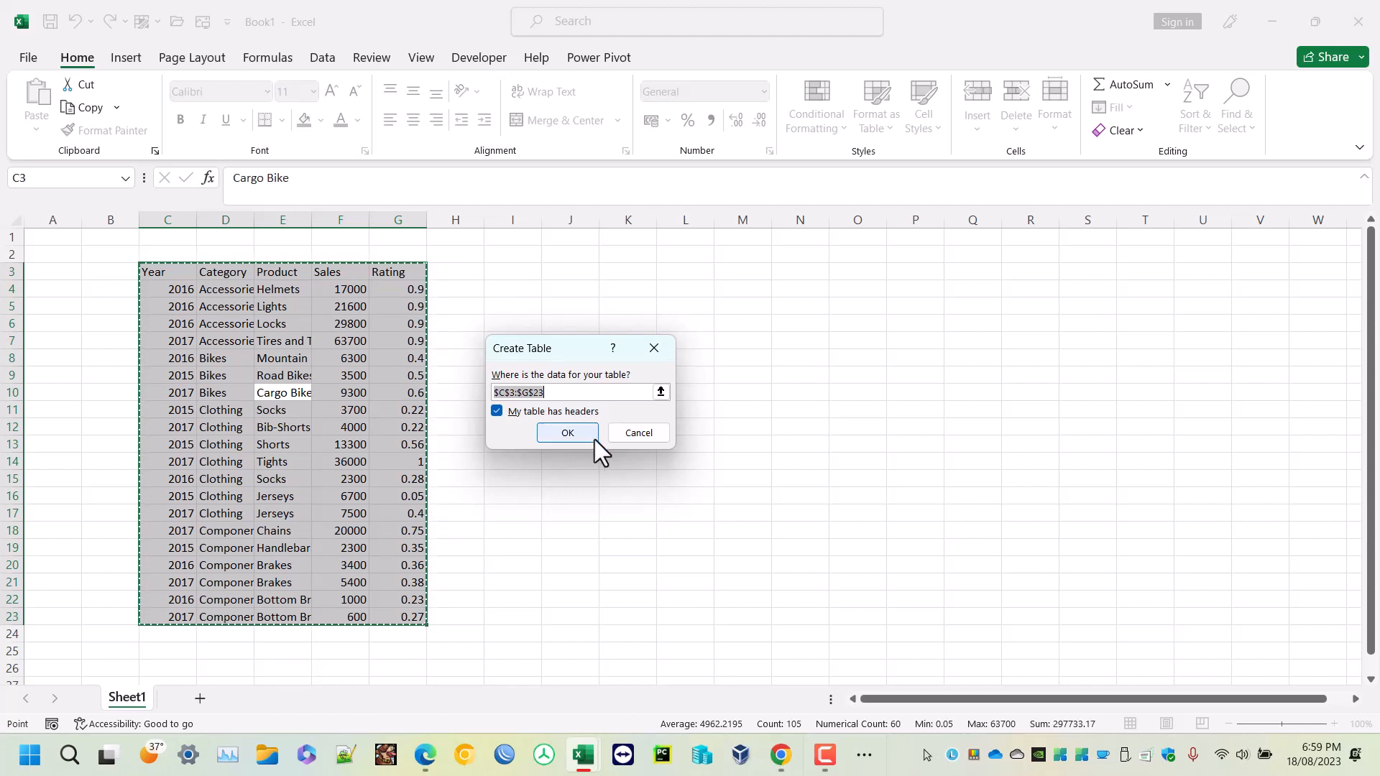
{"action": "left_click", "coordinate": [568, 433]}
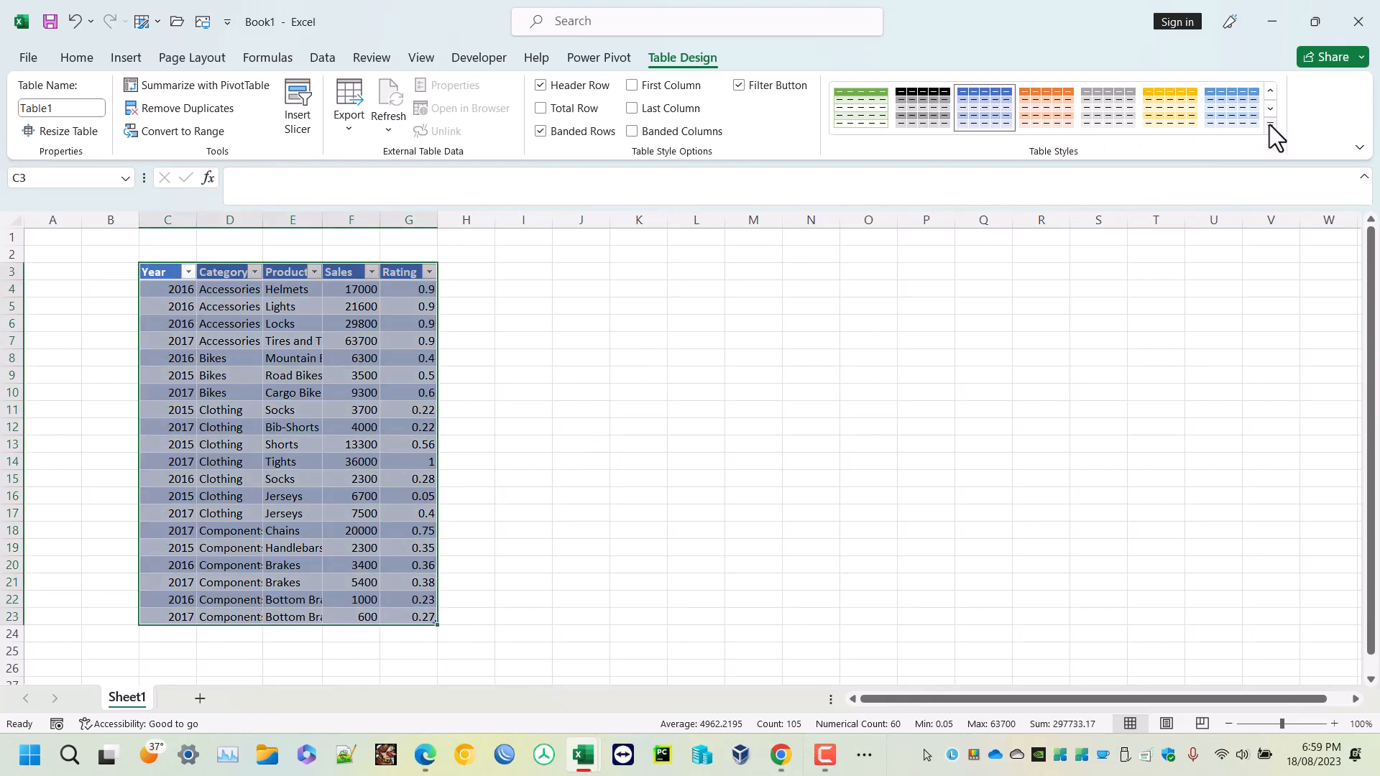
- Change the table style to Gold, Table Style Medium 12
{"action": "left_click", "coordinate": [1270, 125]}
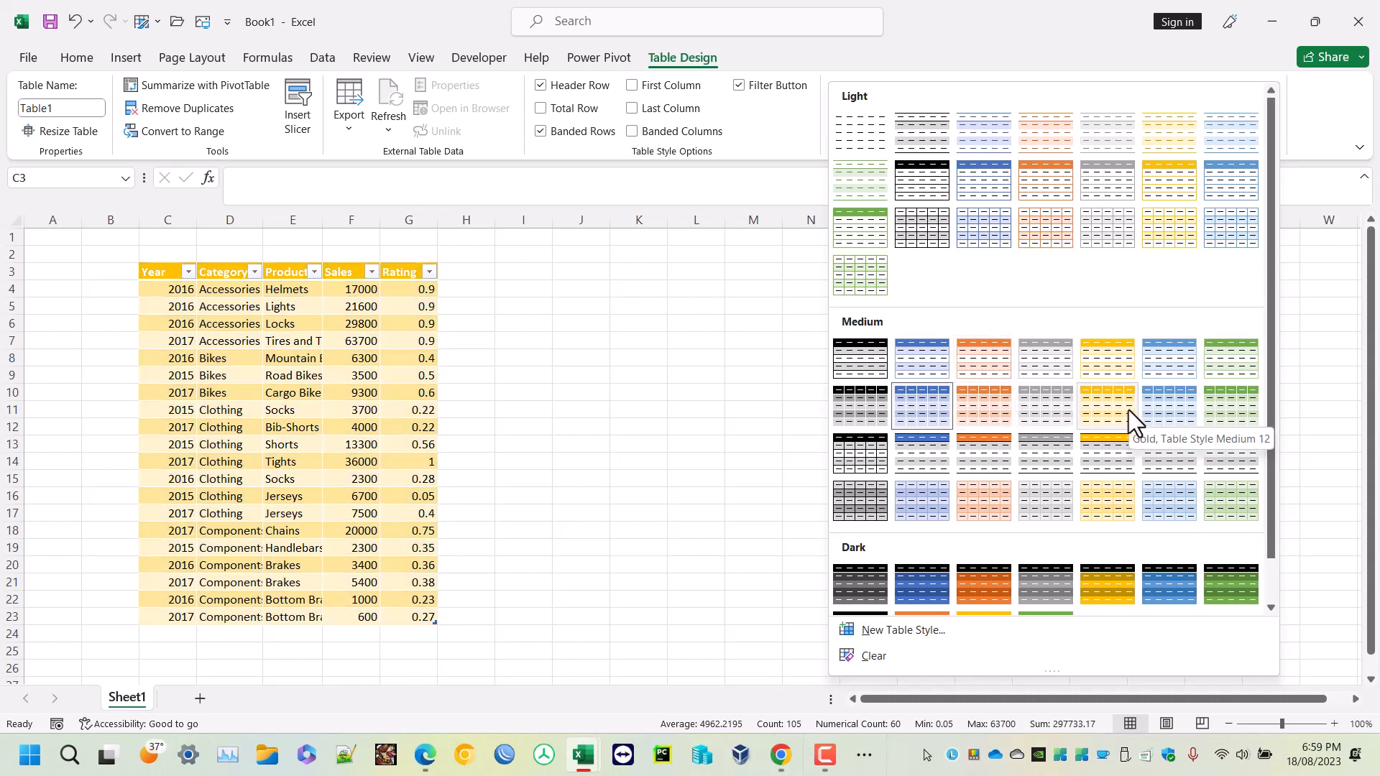
{"action": "left_click", "coordinate": [1128, 409]}
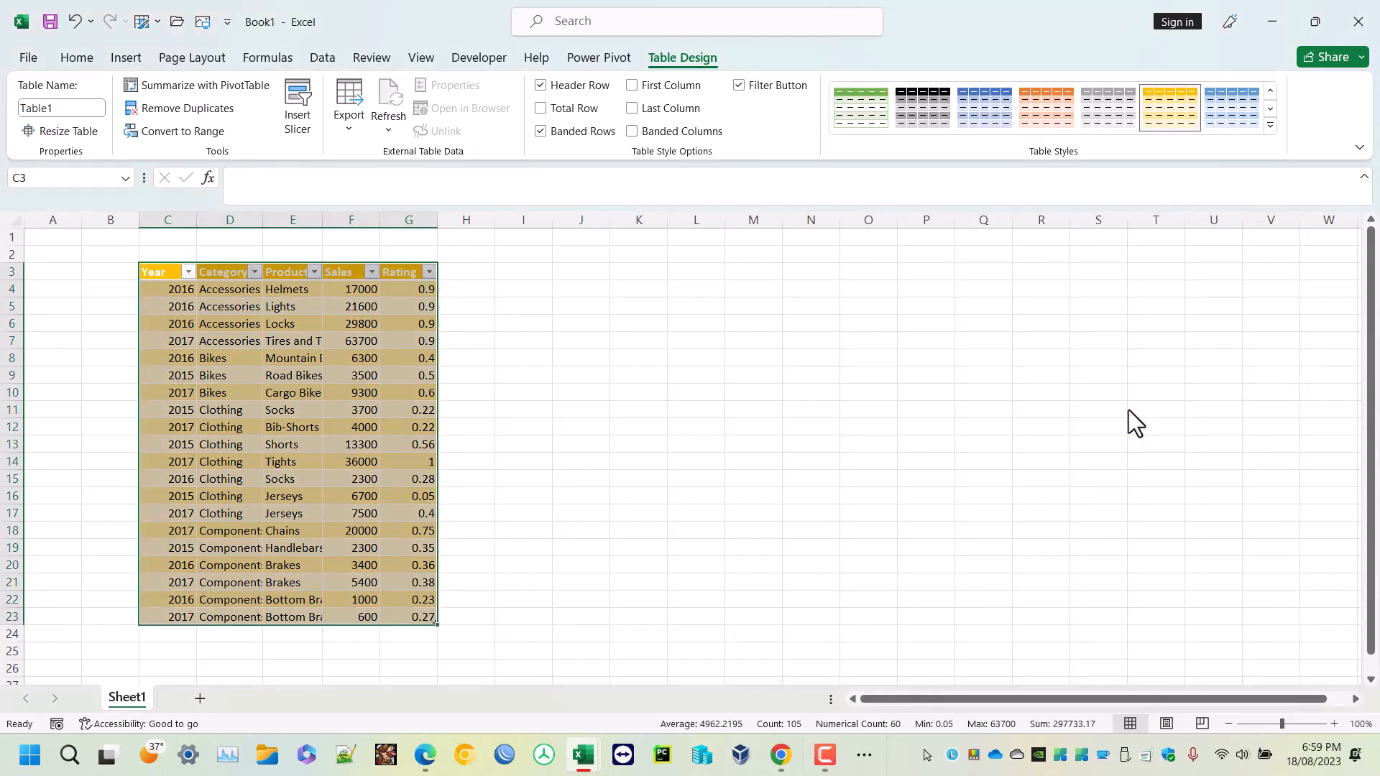
{"action": "left_click", "coordinate": [813, 410]}
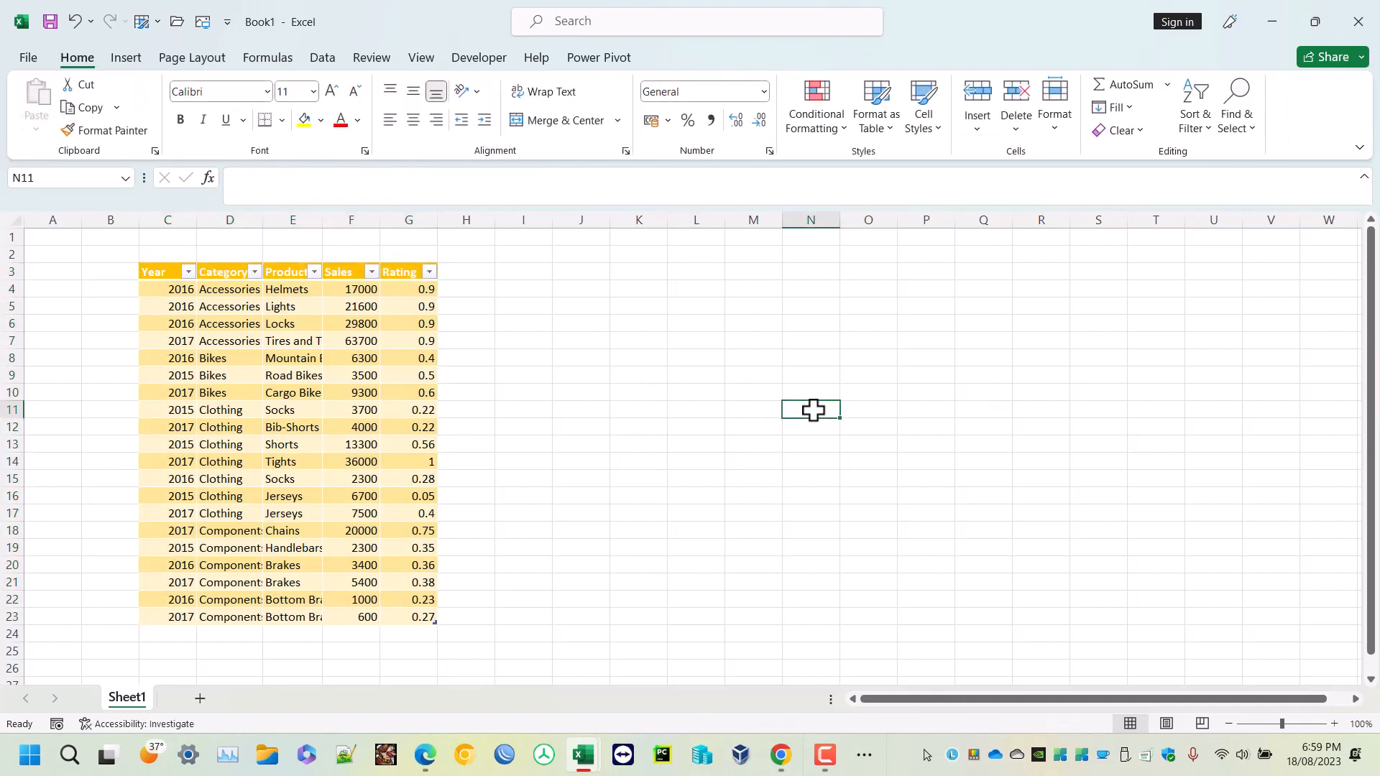
- Rename the table product_list
{"action": "left_click", "coordinate": [328, 401]}
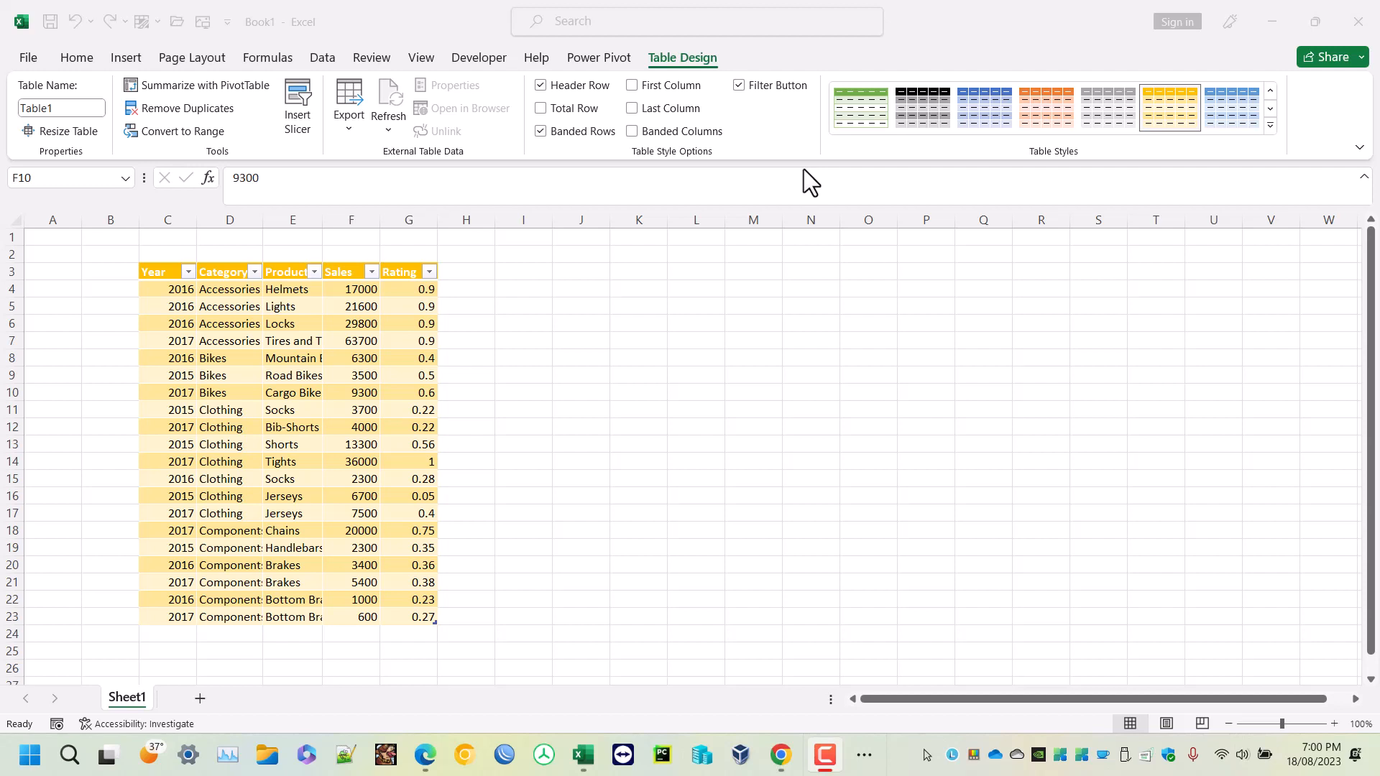
{"action": "left_click", "coordinate": [69, 109]}
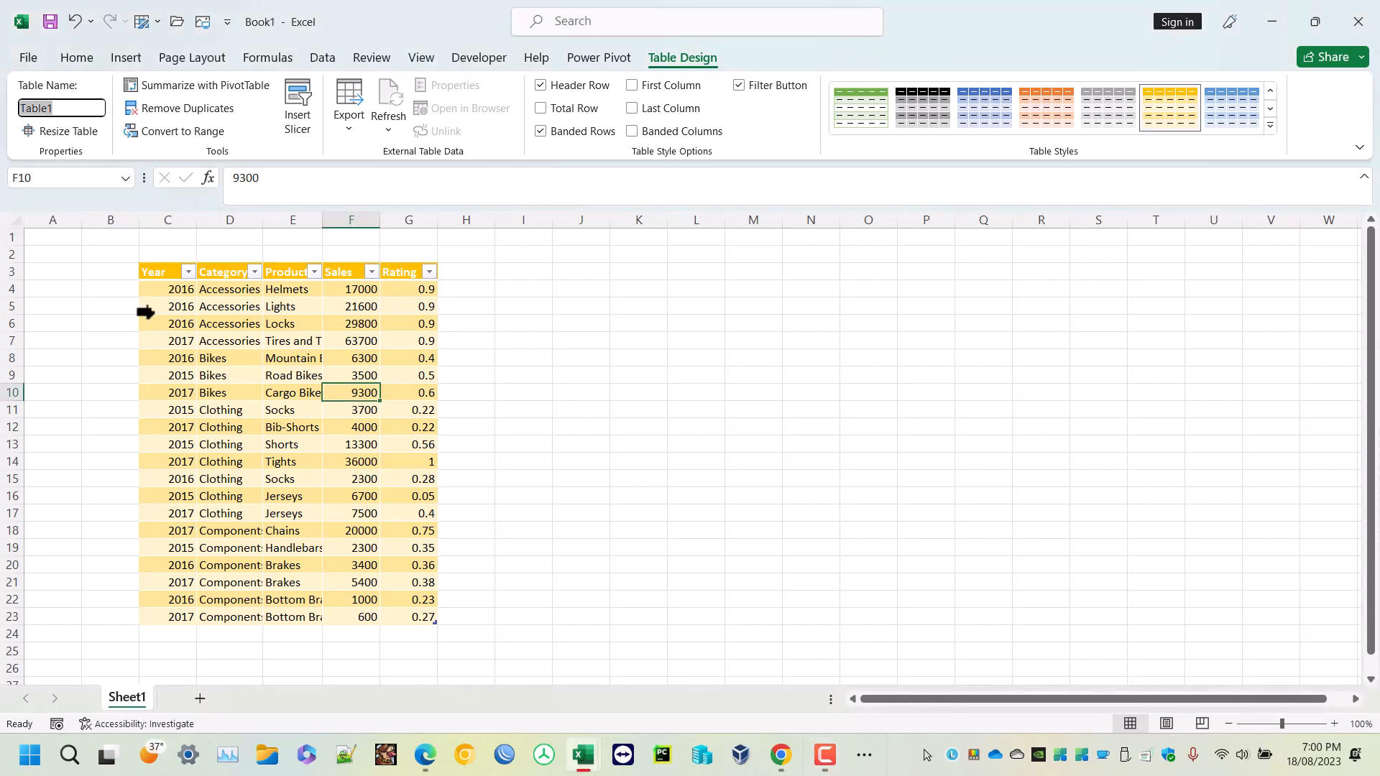
{"action": "left_click_drag", "start_coordinate": [157, 274], "coordinate": [390, 612]}
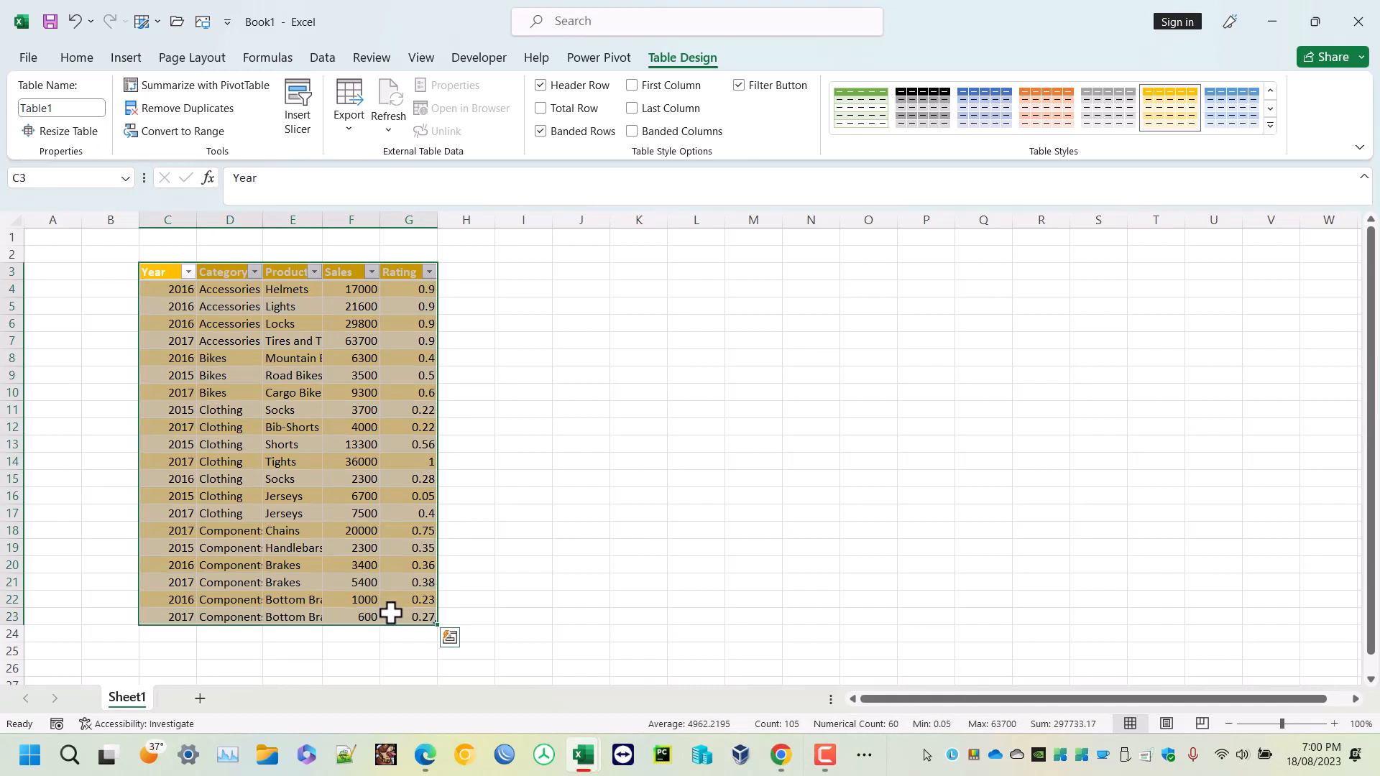
{"action": "left_click", "coordinate": [74, 109]}
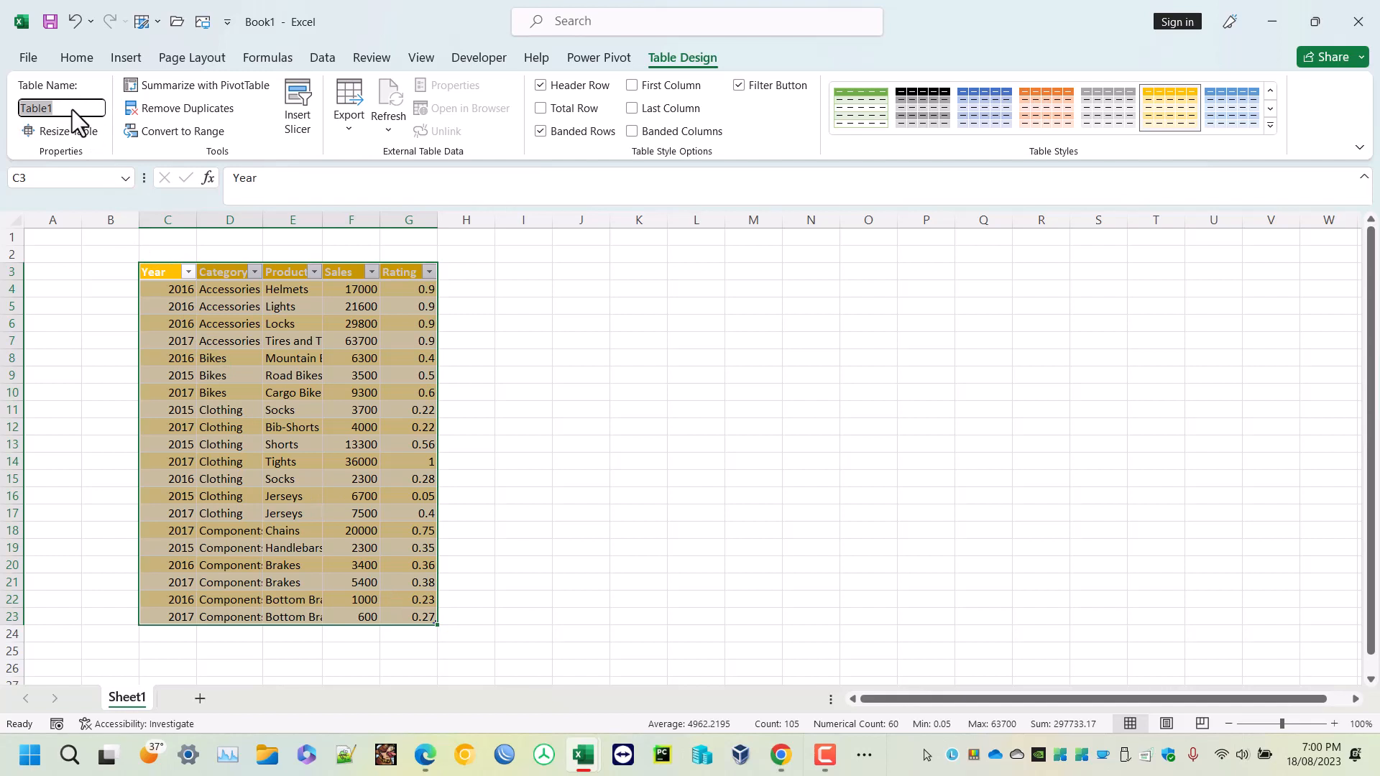
{"action": "type", "text": "product_list"}
{"action": "left_click", "coordinate": [237, 359]}
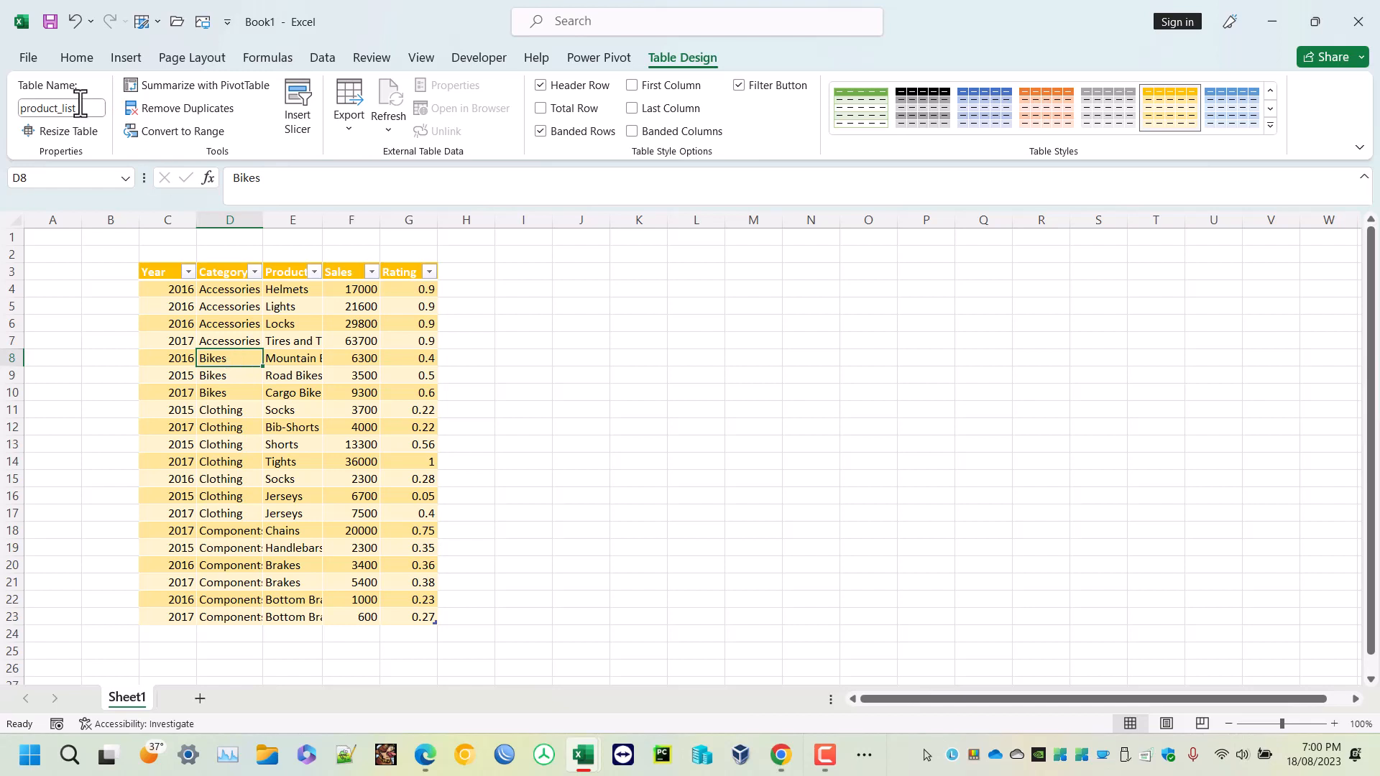
- Open the Resize Table dialog for the table and cancel it
{"action": "left_click", "coordinate": [58, 132]}
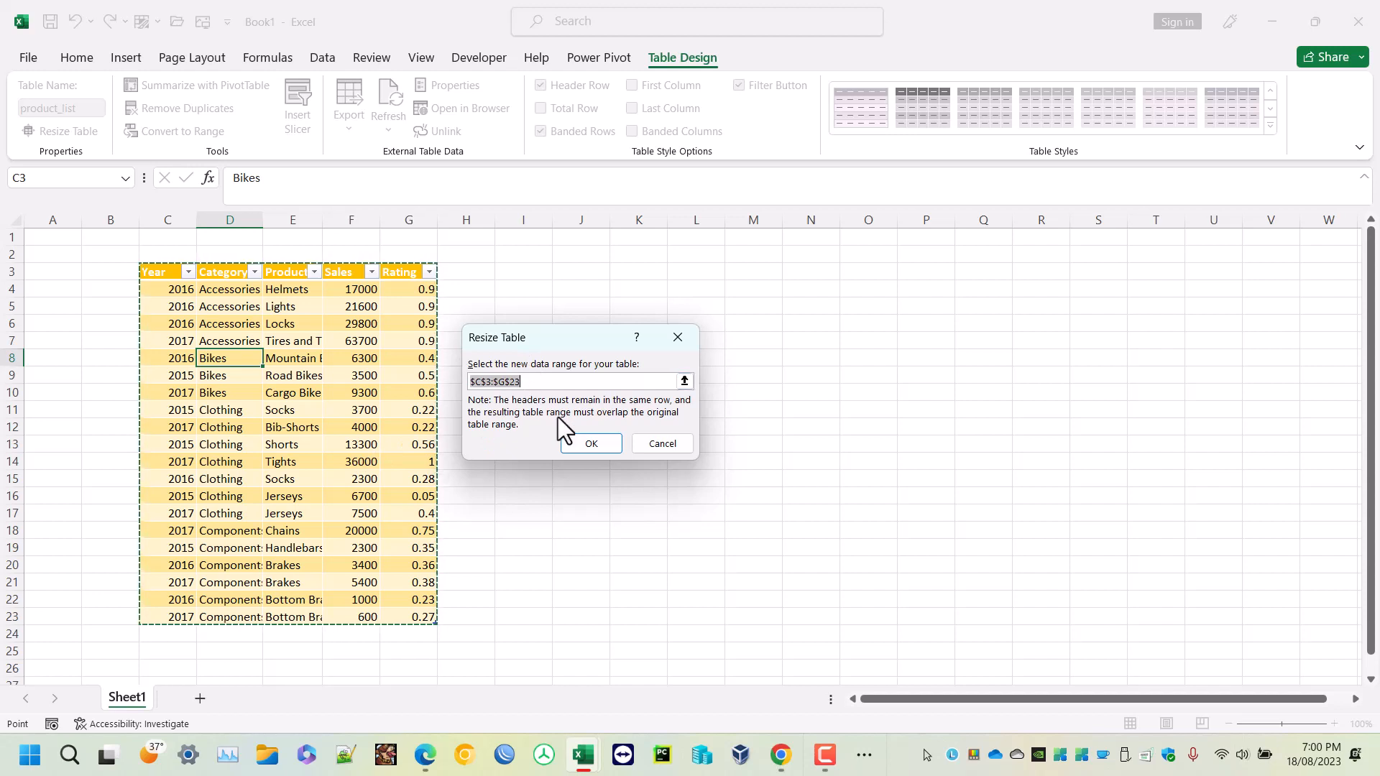
{"action": "left_click", "coordinate": [638, 442]}
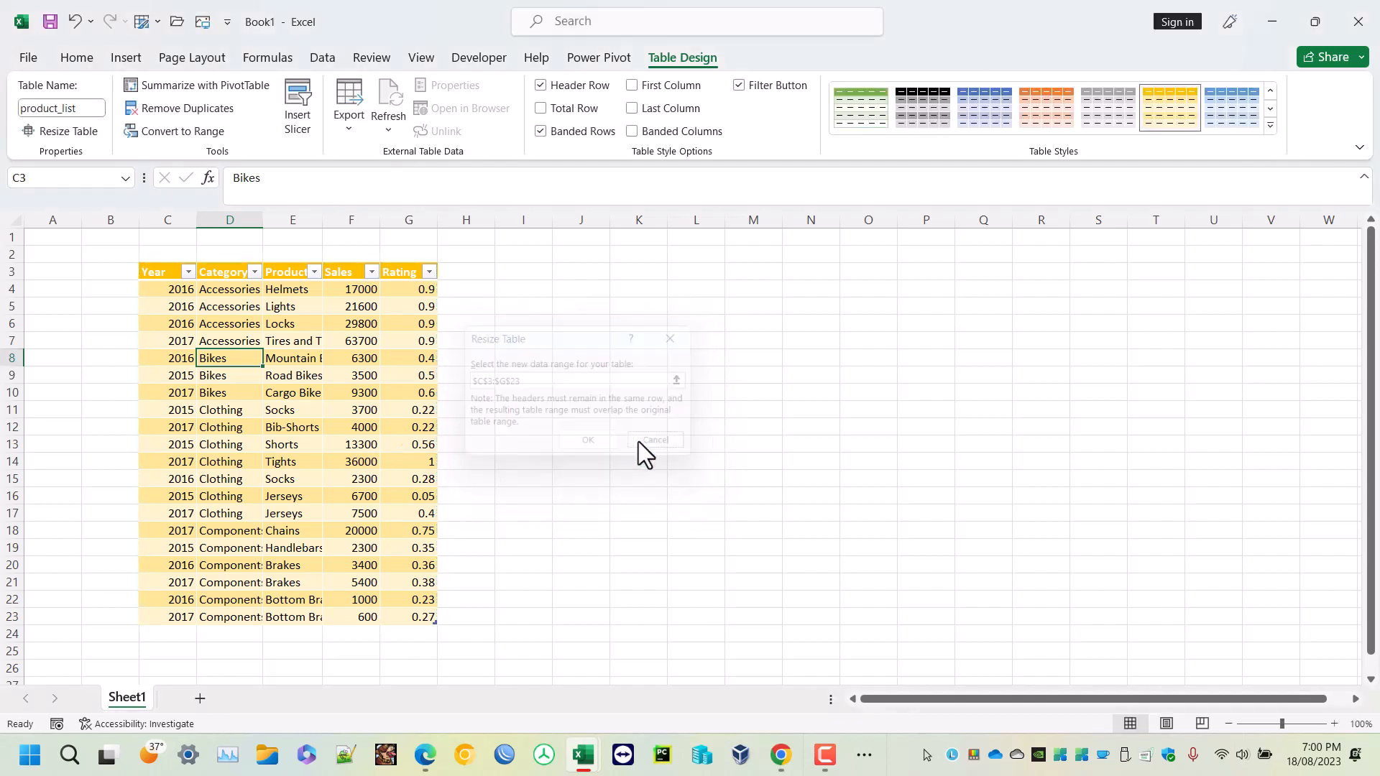
- Add a new row below the table with 2023, Clothing, Shorts, 400 and 0.34
{"action": "left_click", "coordinate": [174, 633]}
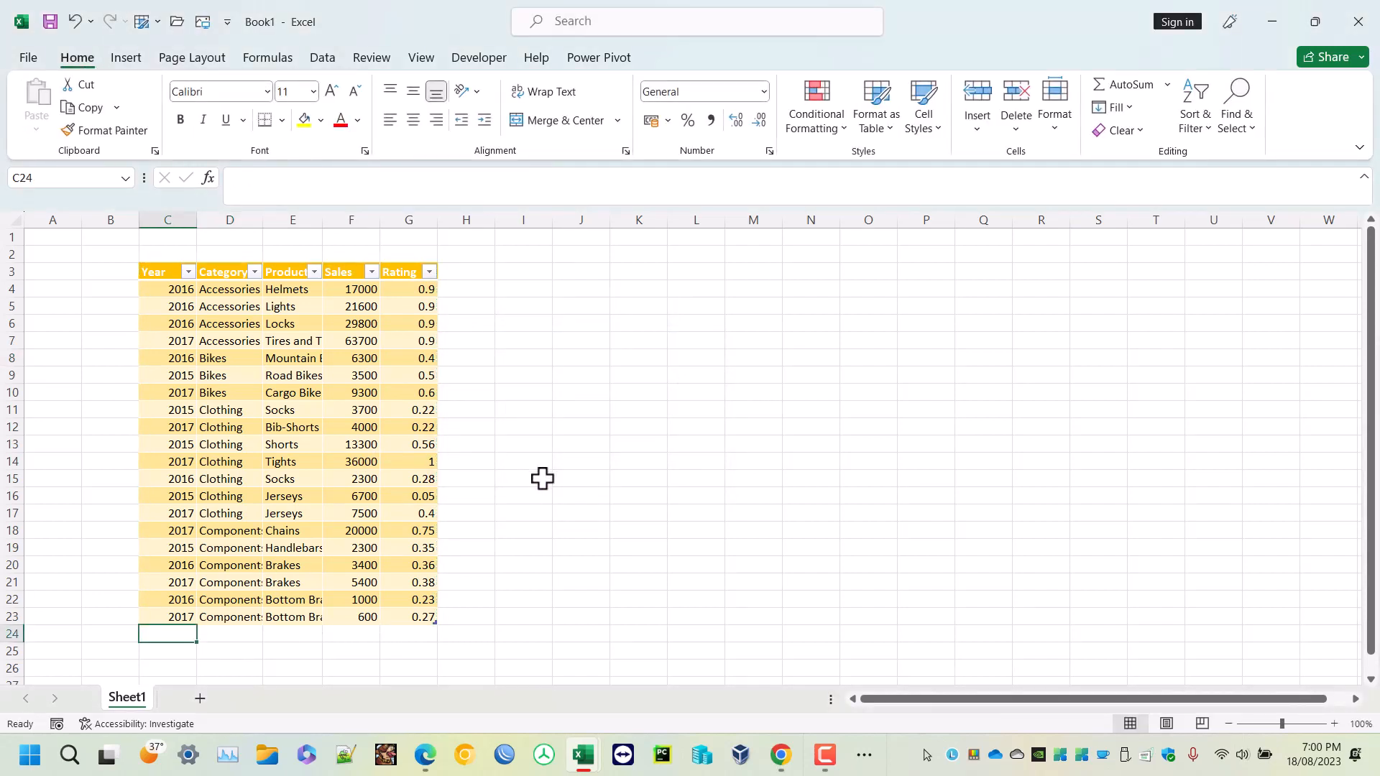
{"action": "scroll", "coordinate": [542, 479], "scroll_direction": "down", "scroll_amount": 2}
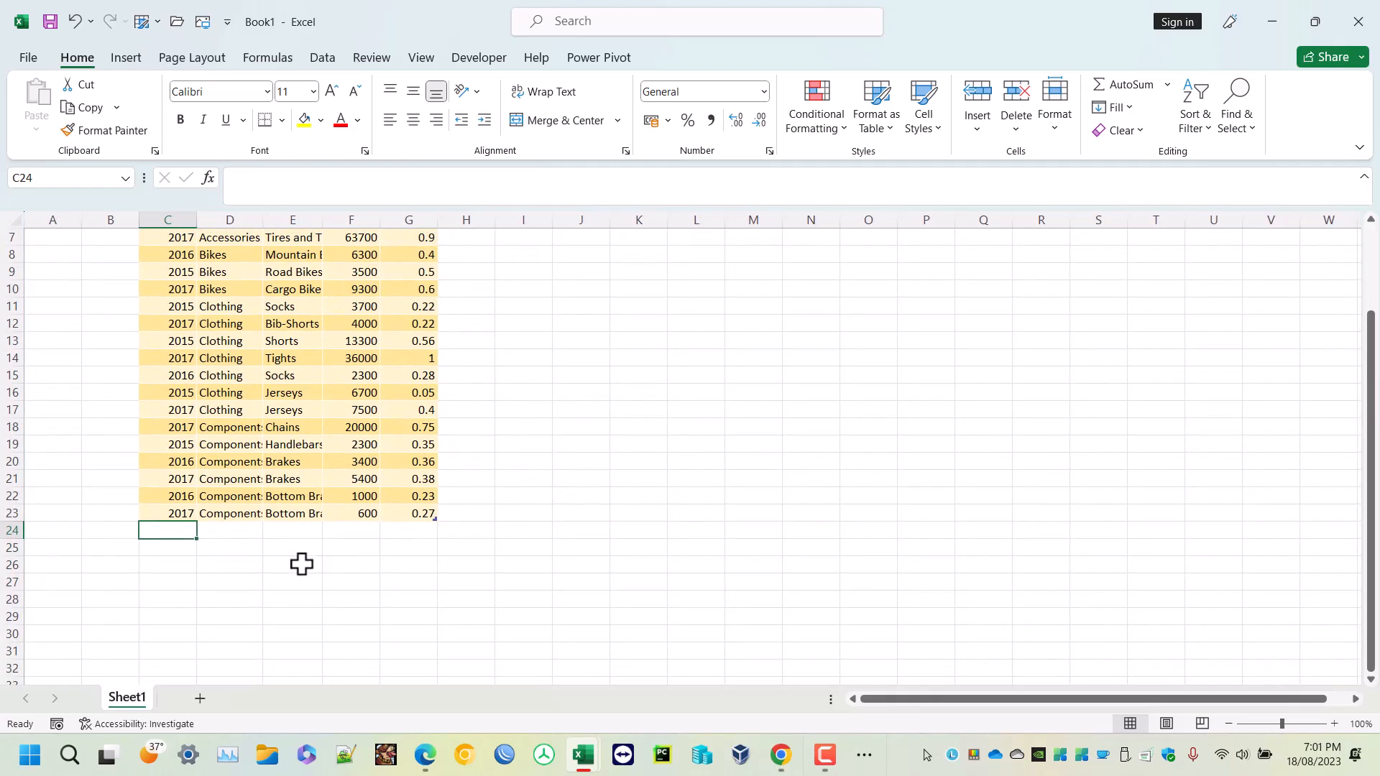
{"action": "type", "text": "2023"}
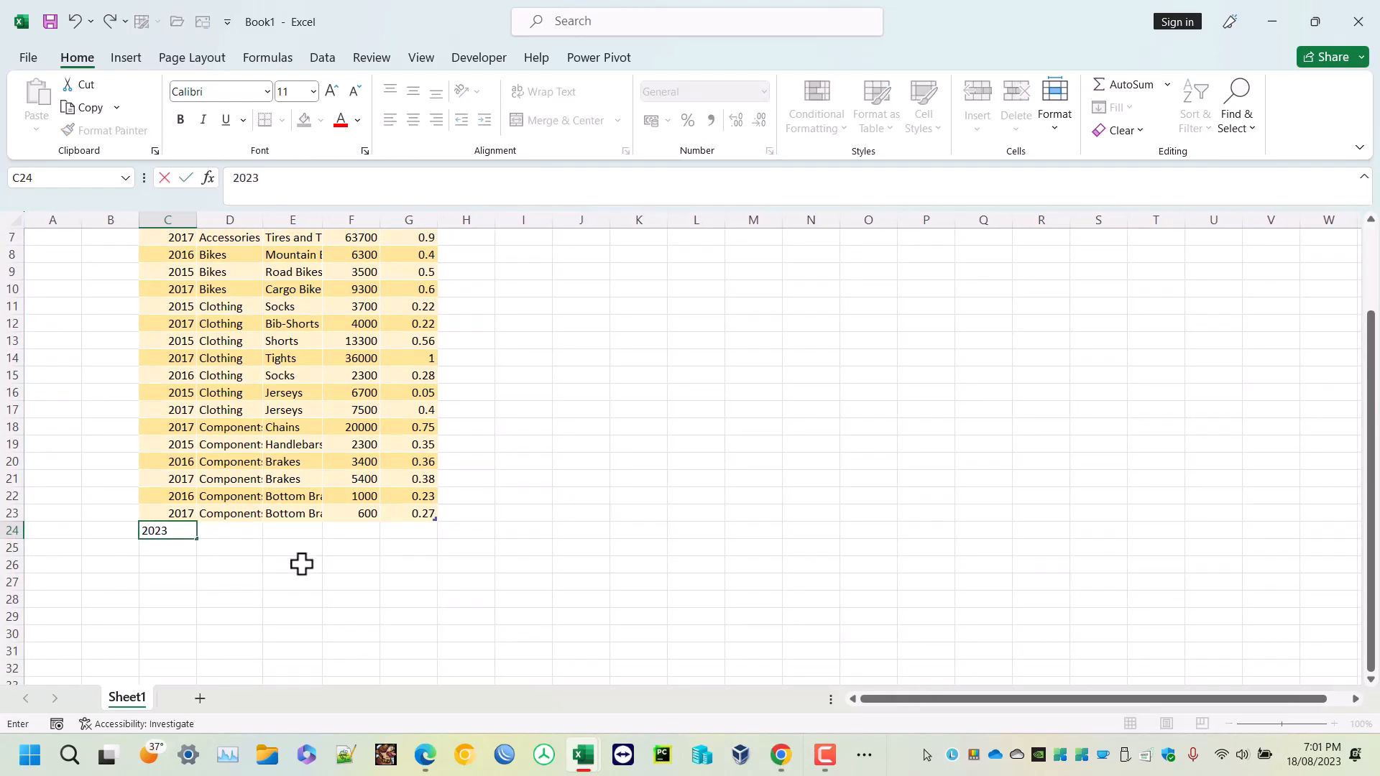
{"action": "key", "text": "Tab"}
{"action": "type", "text": "Clothing"}
{"action": "key", "text": "Tab"}
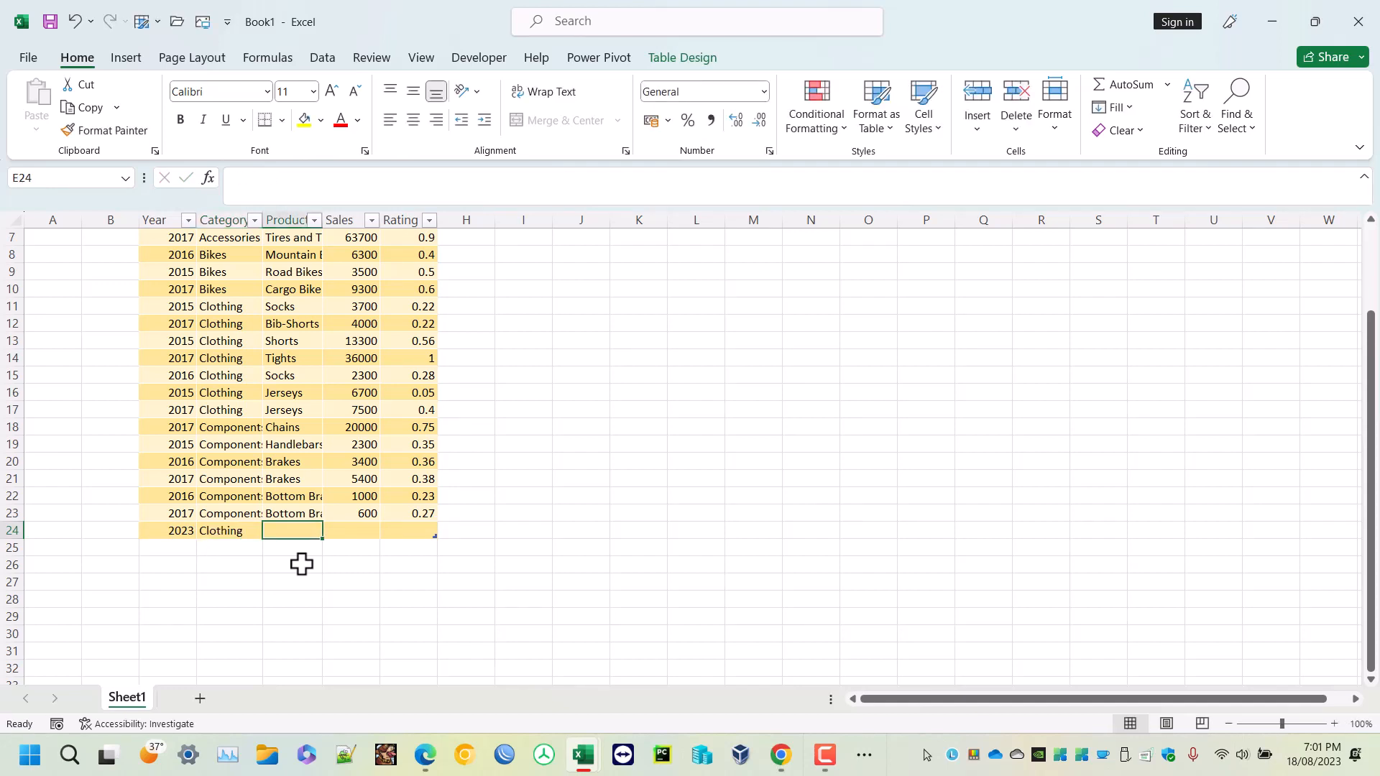
{"action": "type", "text": "Shorts"}
{"action": "key", "text": "Tab"}
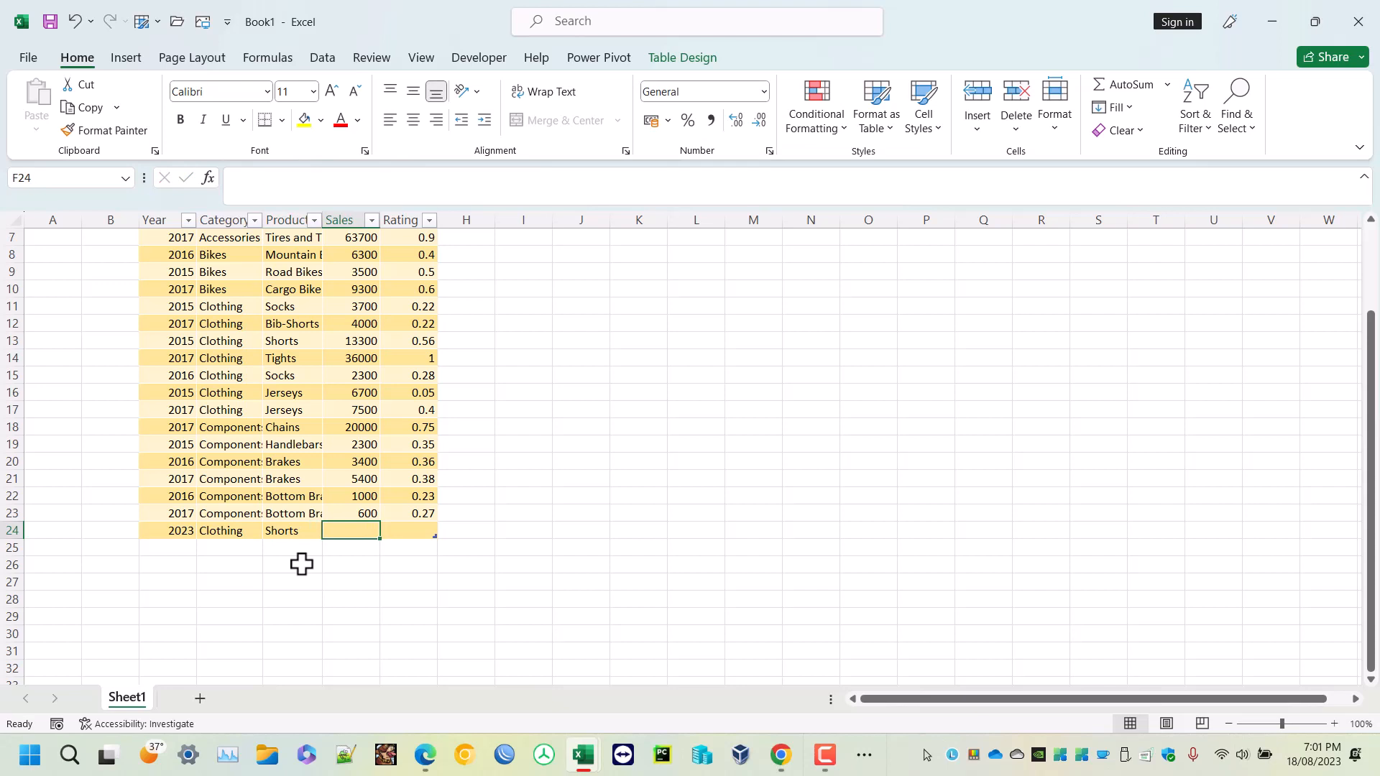
{"action": "type", "text": "400"}
{"action": "key", "text": "Tab"}
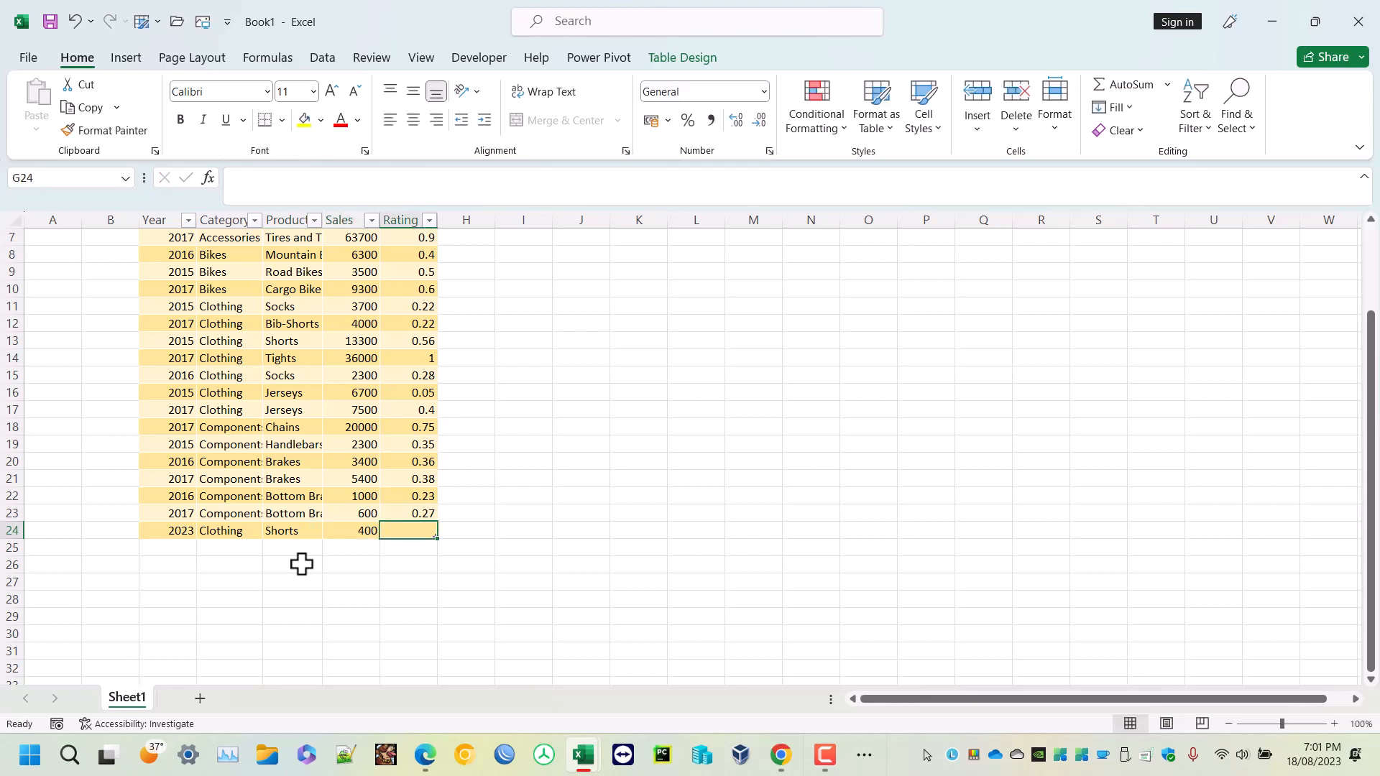
{"action": "type", "text": "0.34"}
{"action": "key", "text": "Return"}
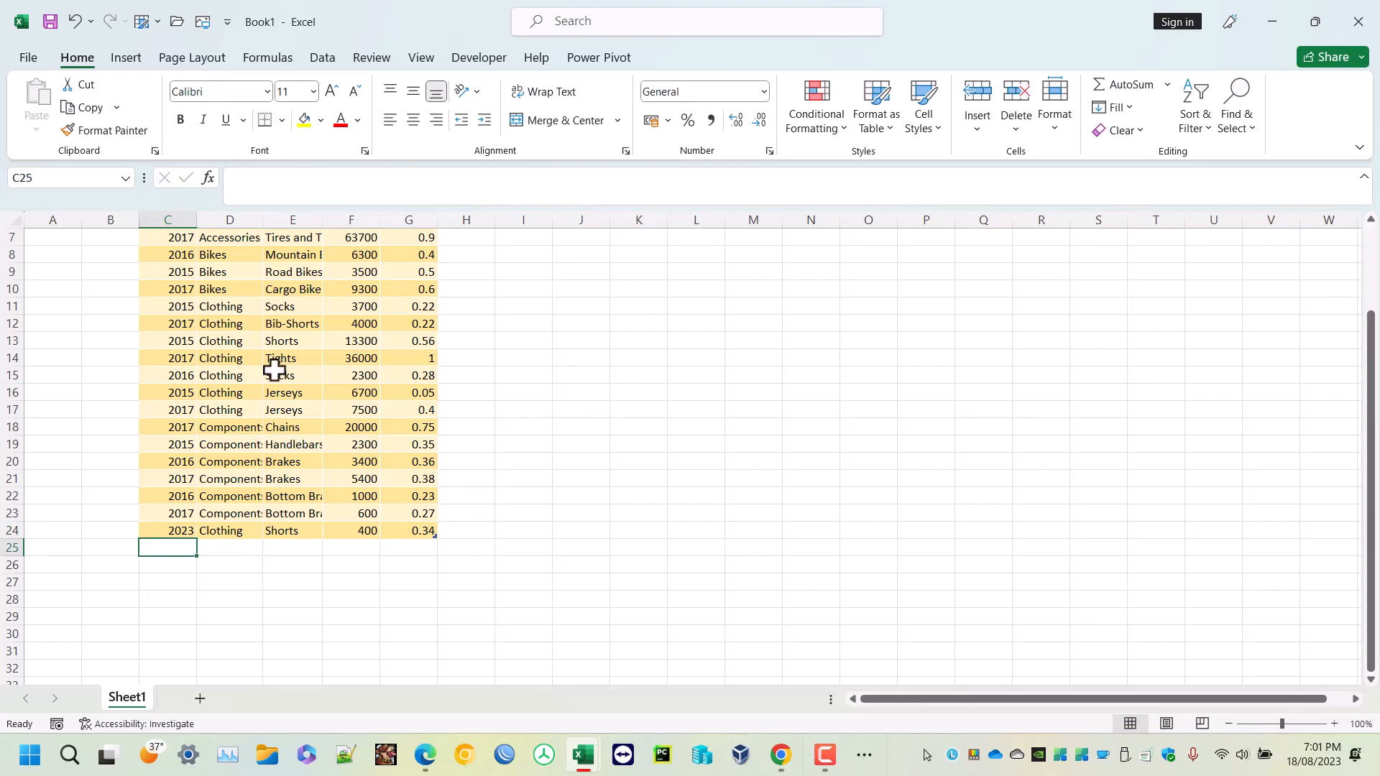
- Remove duplicate rows from the table, checking all columns
{"action": "scroll", "coordinate": [273, 370], "scroll_direction": "up", "scroll_amount": 2}
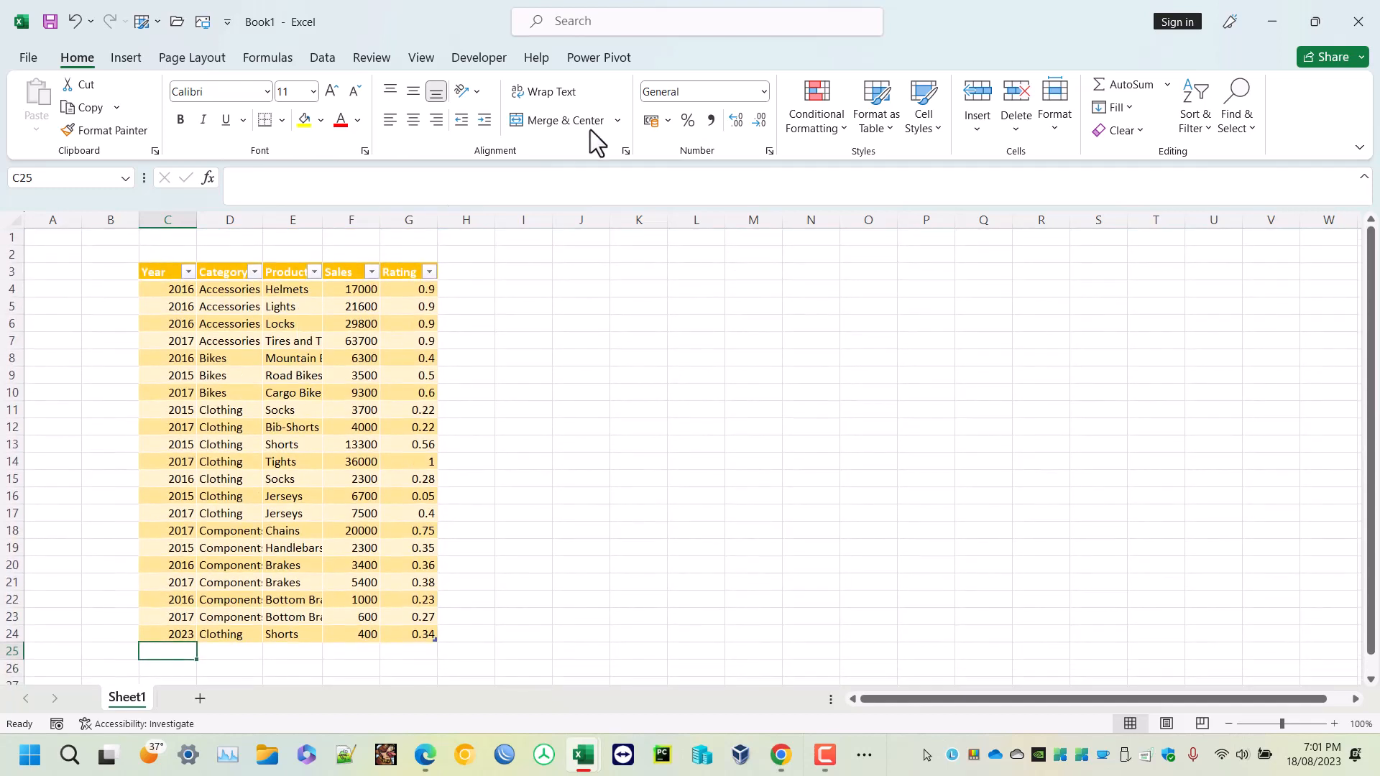
{"action": "left_click", "coordinate": [334, 411]}
{"action": "left_click", "coordinate": [696, 63]}
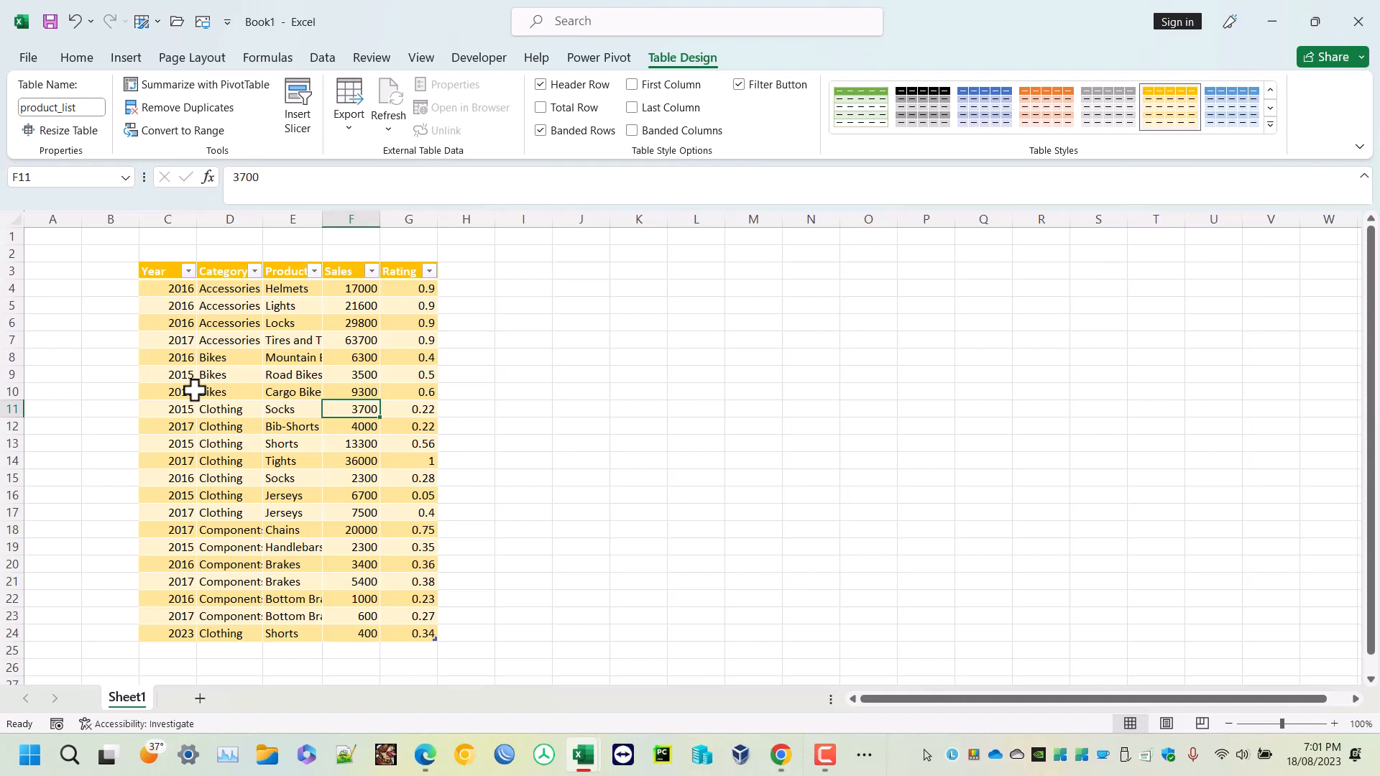
{"action": "left_click", "coordinate": [205, 106]}
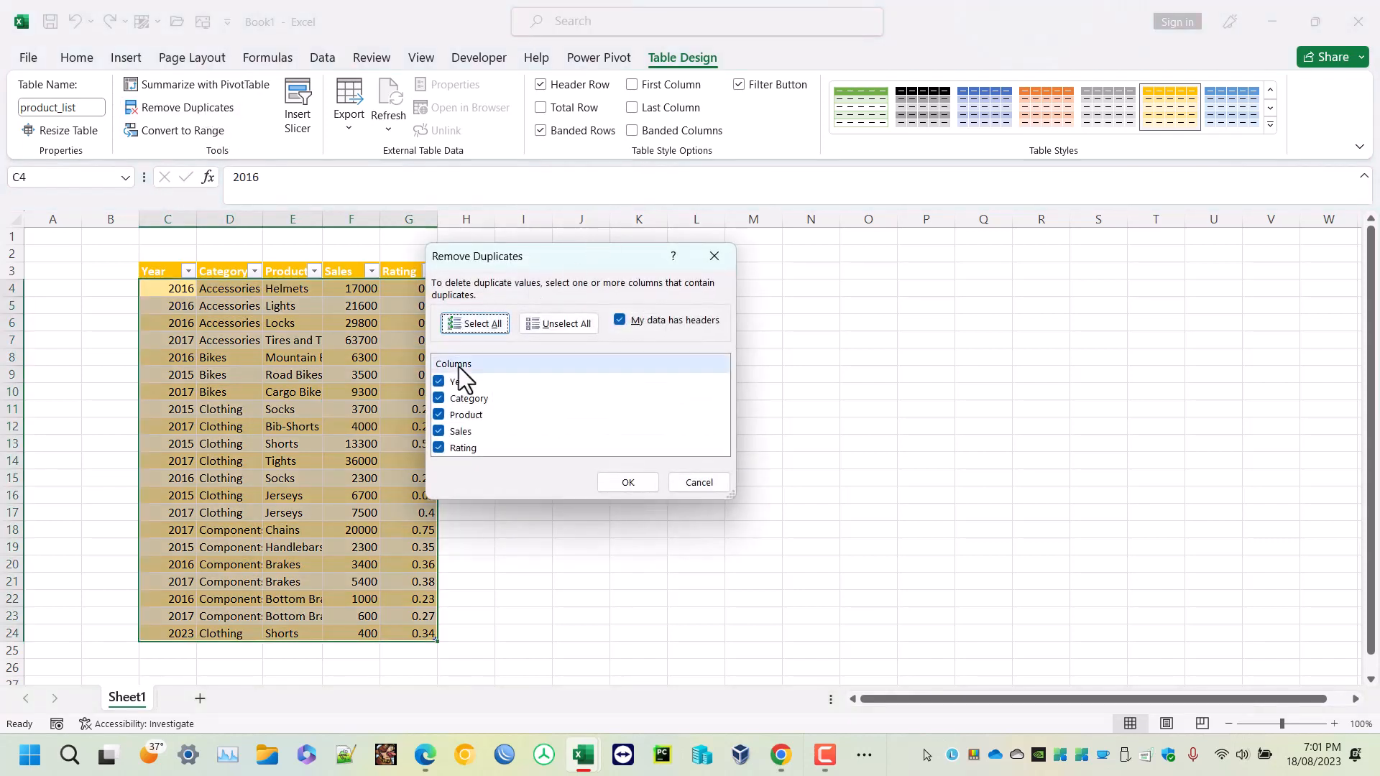
{"action": "left_click", "coordinate": [635, 488]}
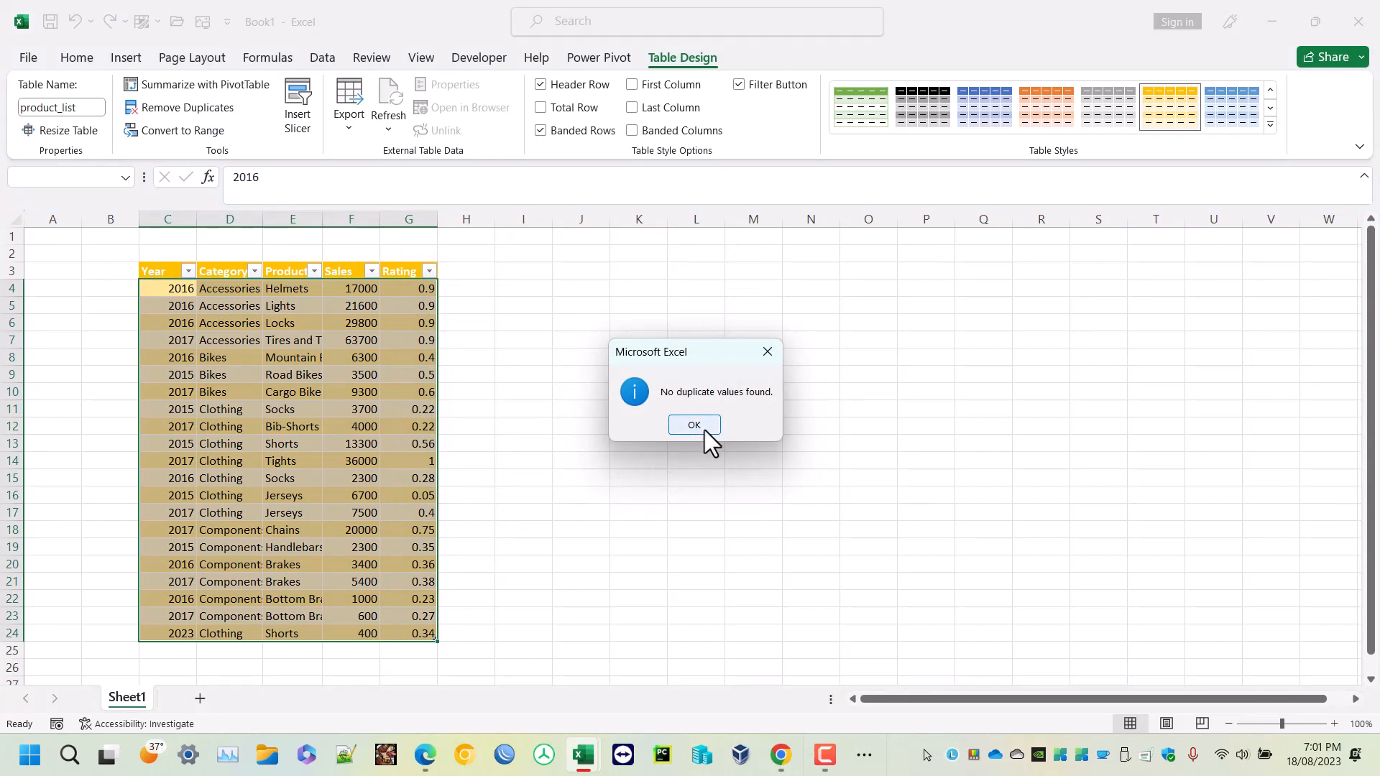
{"action": "left_click", "coordinate": [705, 429]}
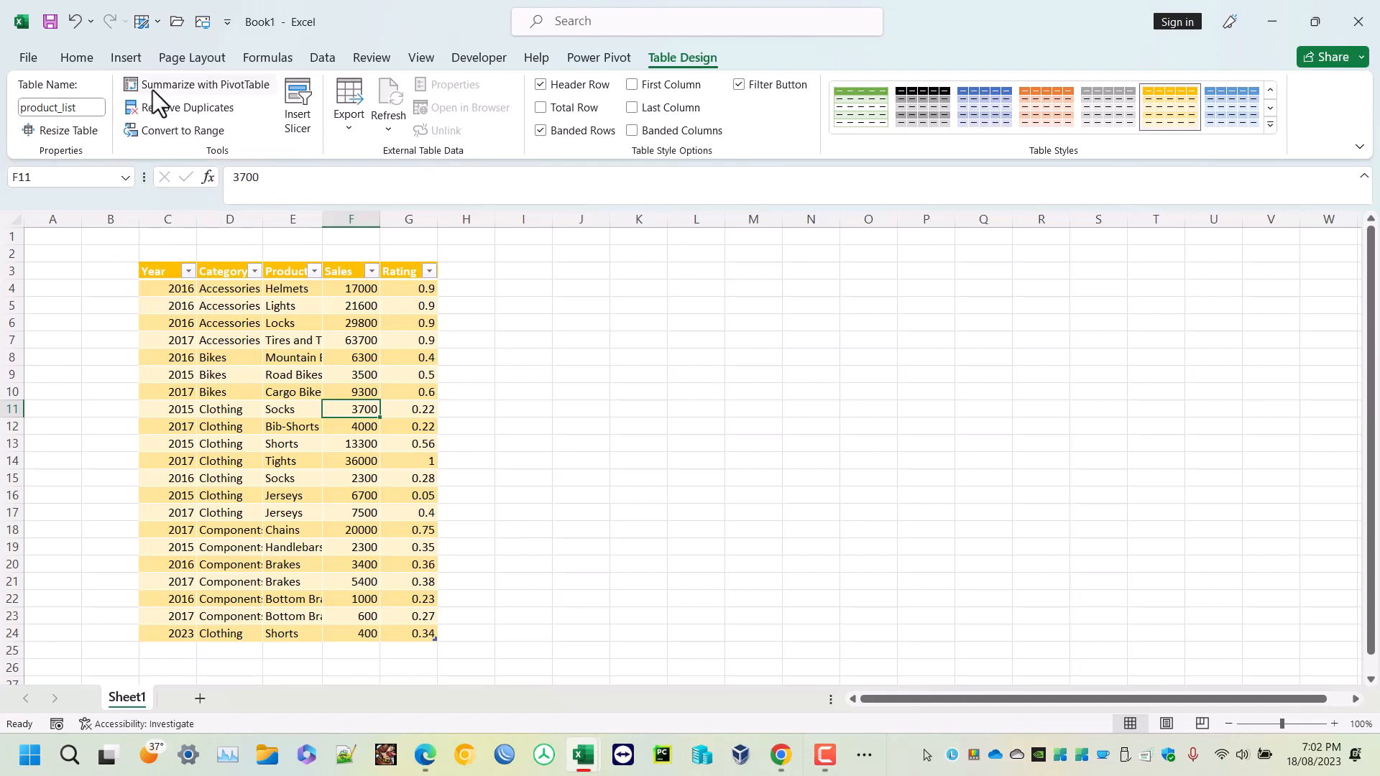
- Convert the table back to a normal range
{"action": "left_click", "coordinate": [187, 129]}
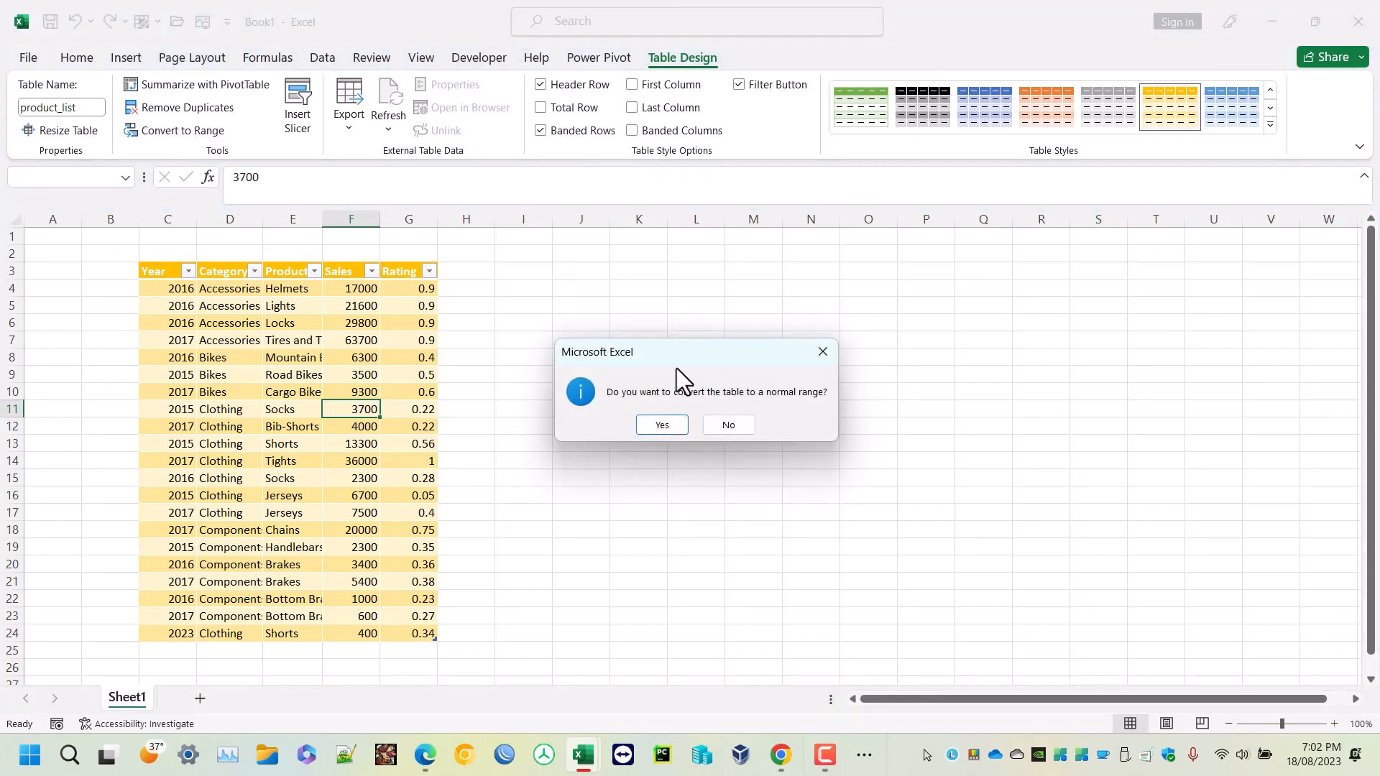
{"action": "left_click", "coordinate": [662, 425]}
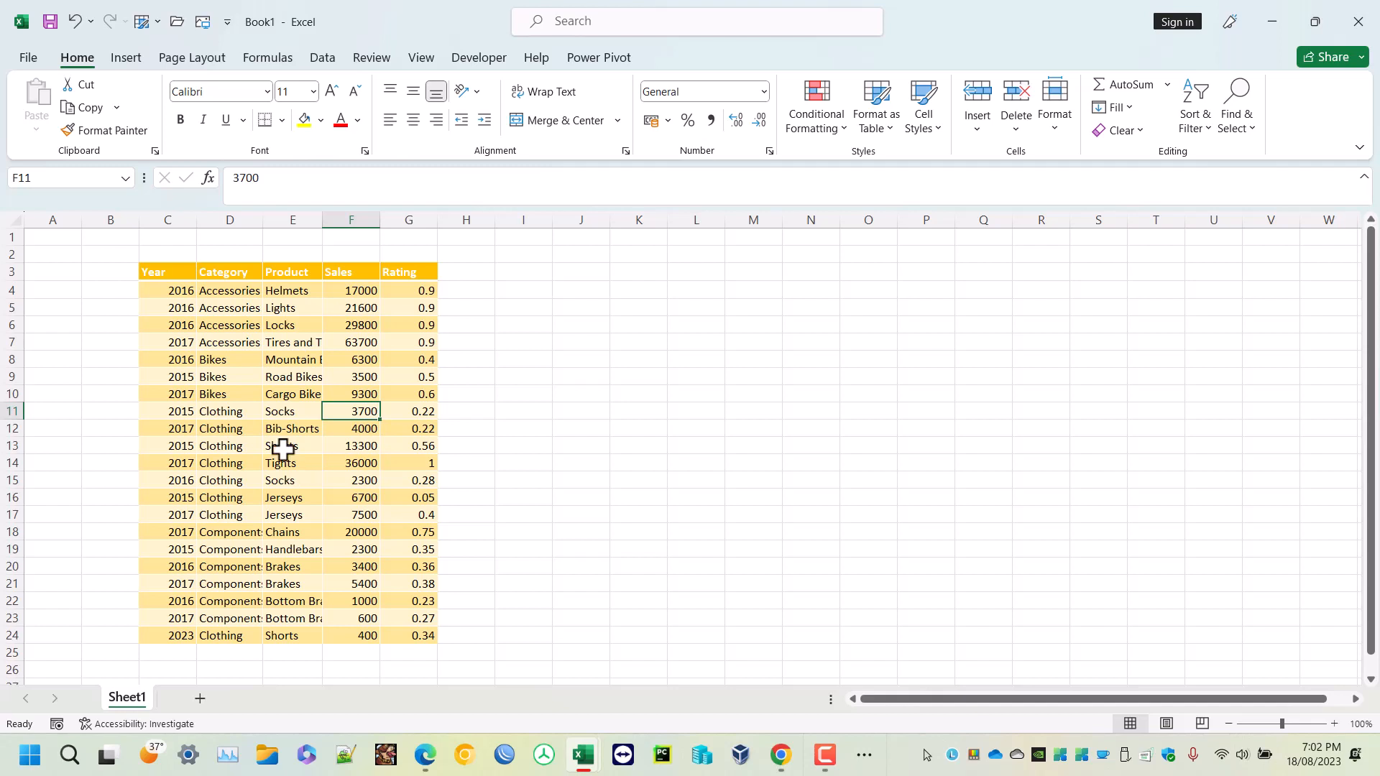
- Clear the formats from the converted data range and undo the clearing
{"action": "left_click_drag", "start_coordinate": [164, 269], "coordinate": [402, 634]}
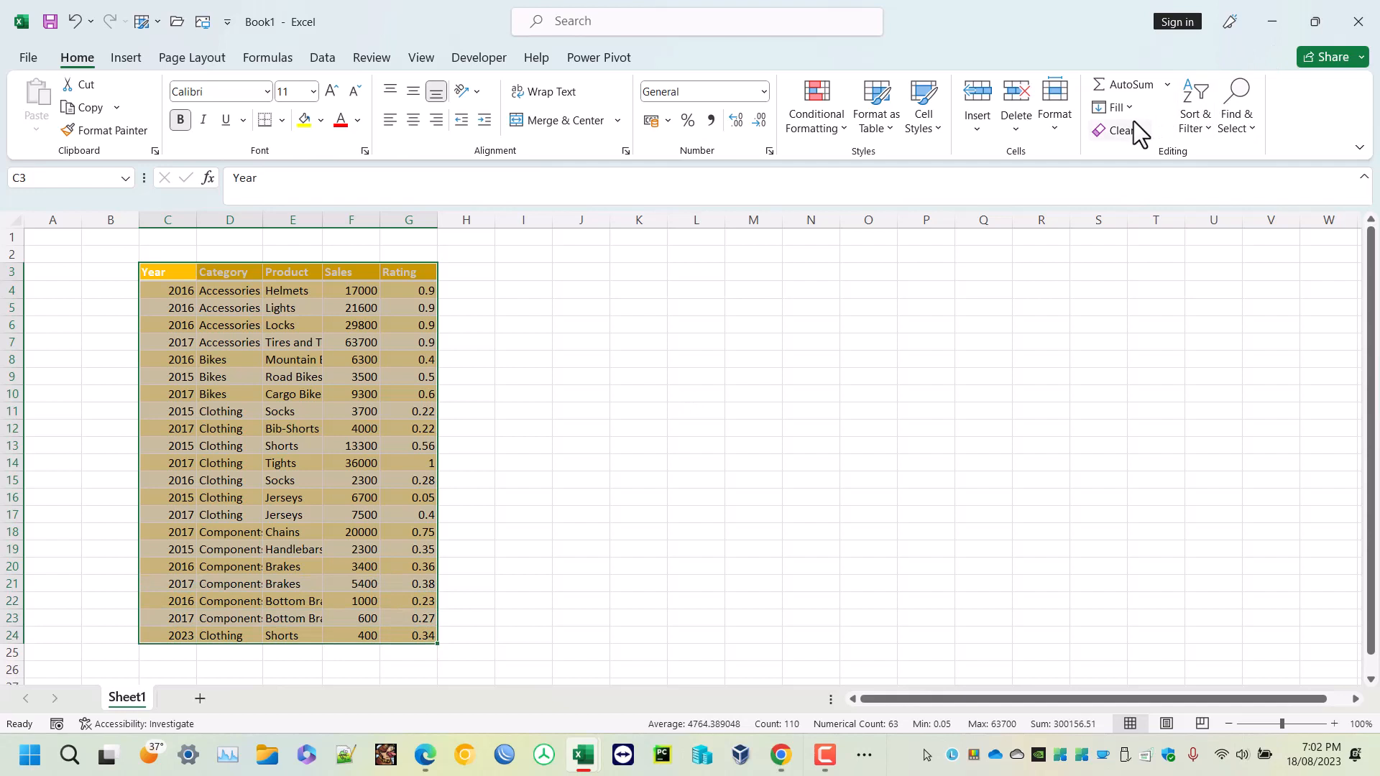
{"action": "left_click", "coordinate": [1133, 120]}
{"action": "left_click", "coordinate": [1145, 182]}
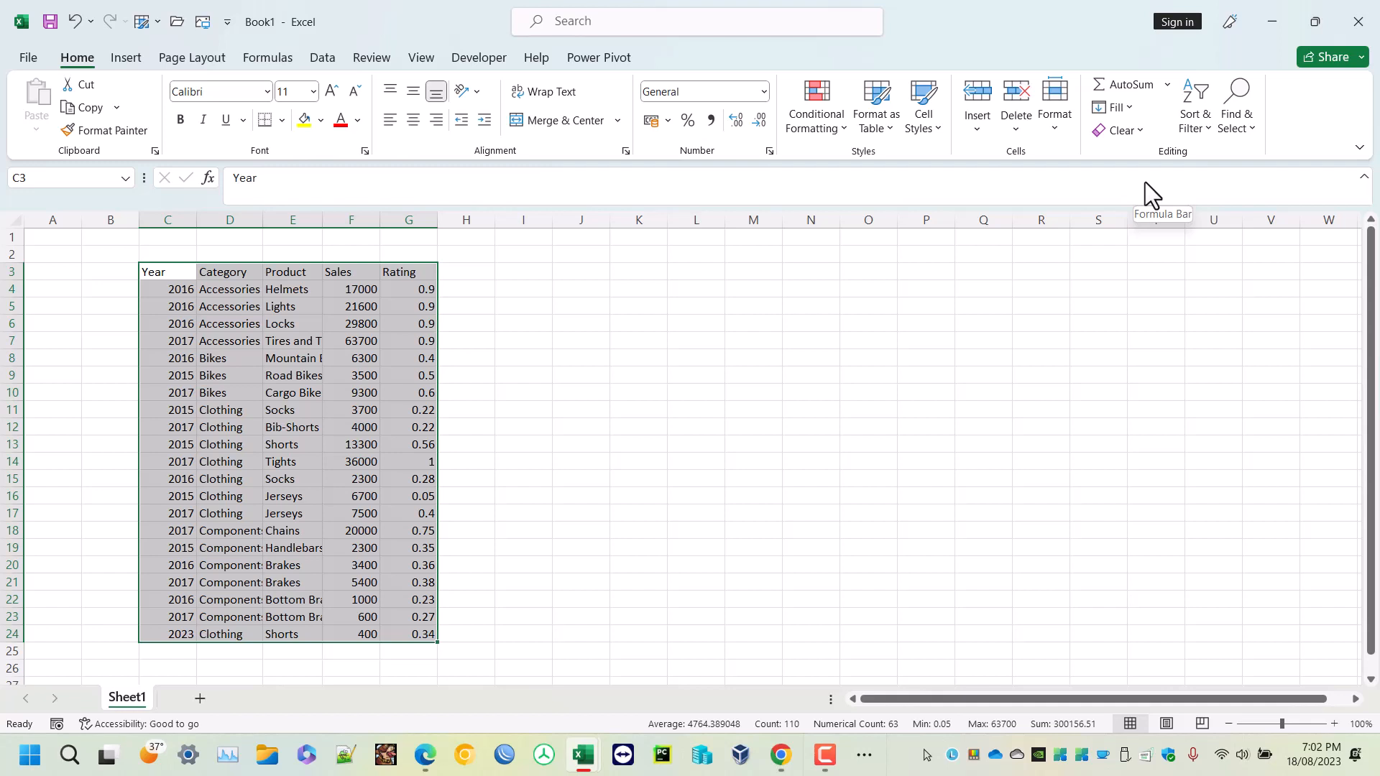
{"action": "left_click", "coordinate": [811, 368]}
{"action": "key", "text": "ctrl+z"}
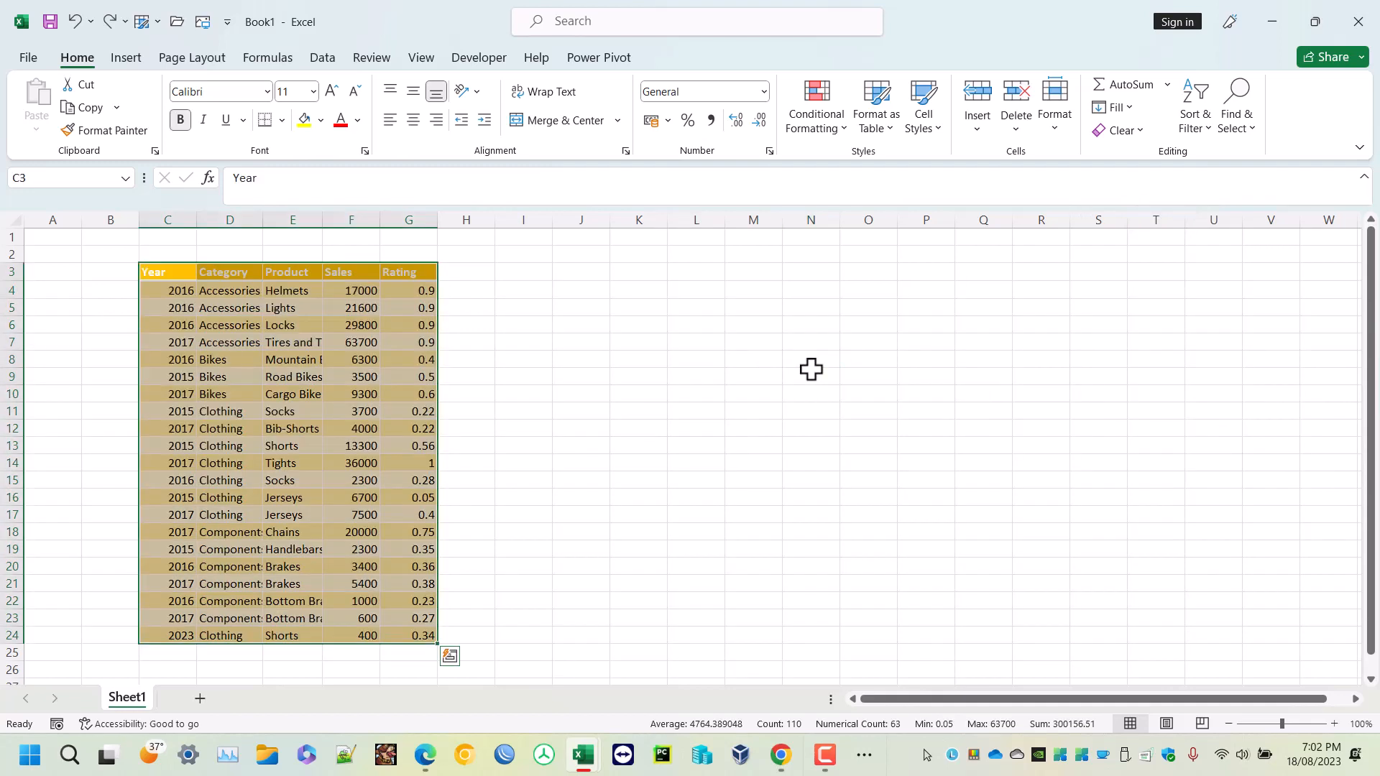
- Undo the conversion to a range so the data becomes a table again
{"action": "key", "text": "ctrl+z"}
{"action": "left_click", "coordinate": [225, 448]}
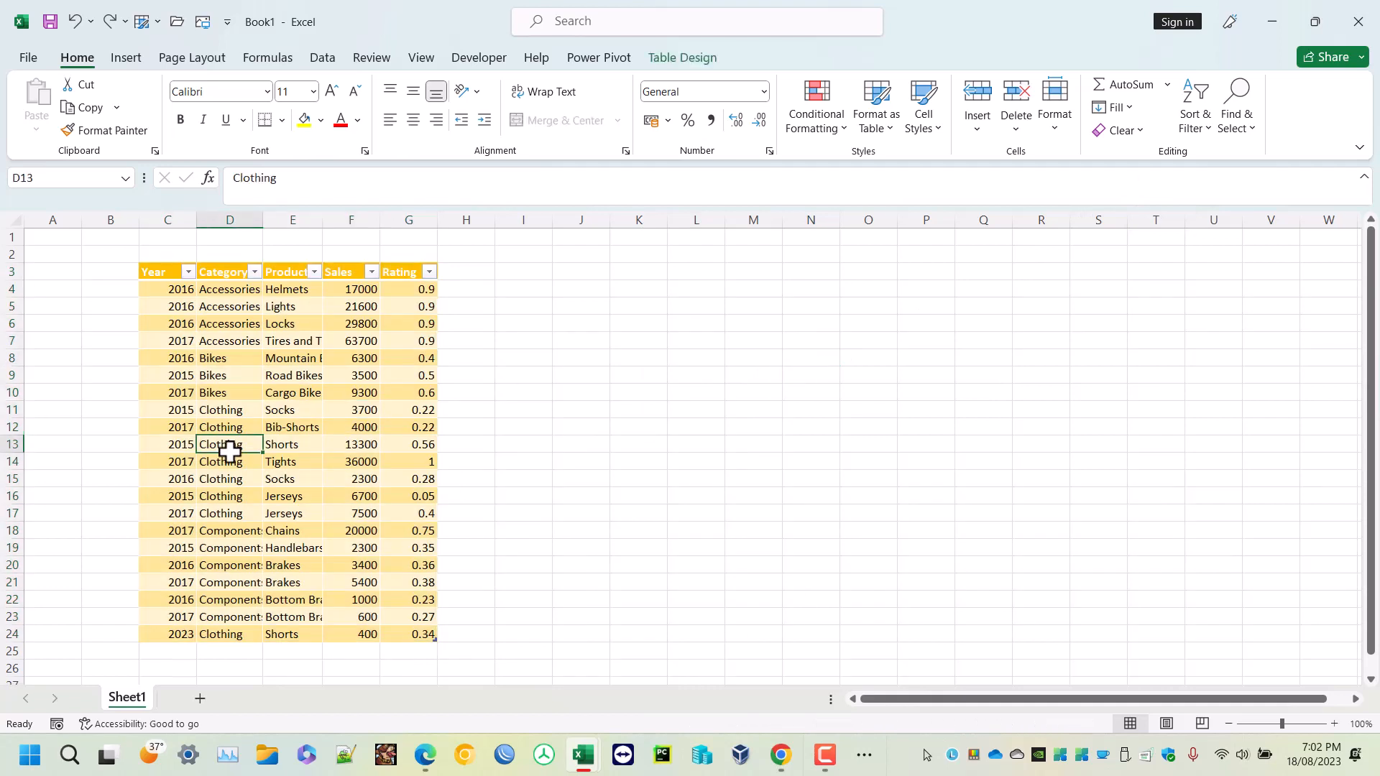
- Insert slicers for Year and Category and place them side by side next to the table
{"action": "left_click", "coordinate": [698, 65]}
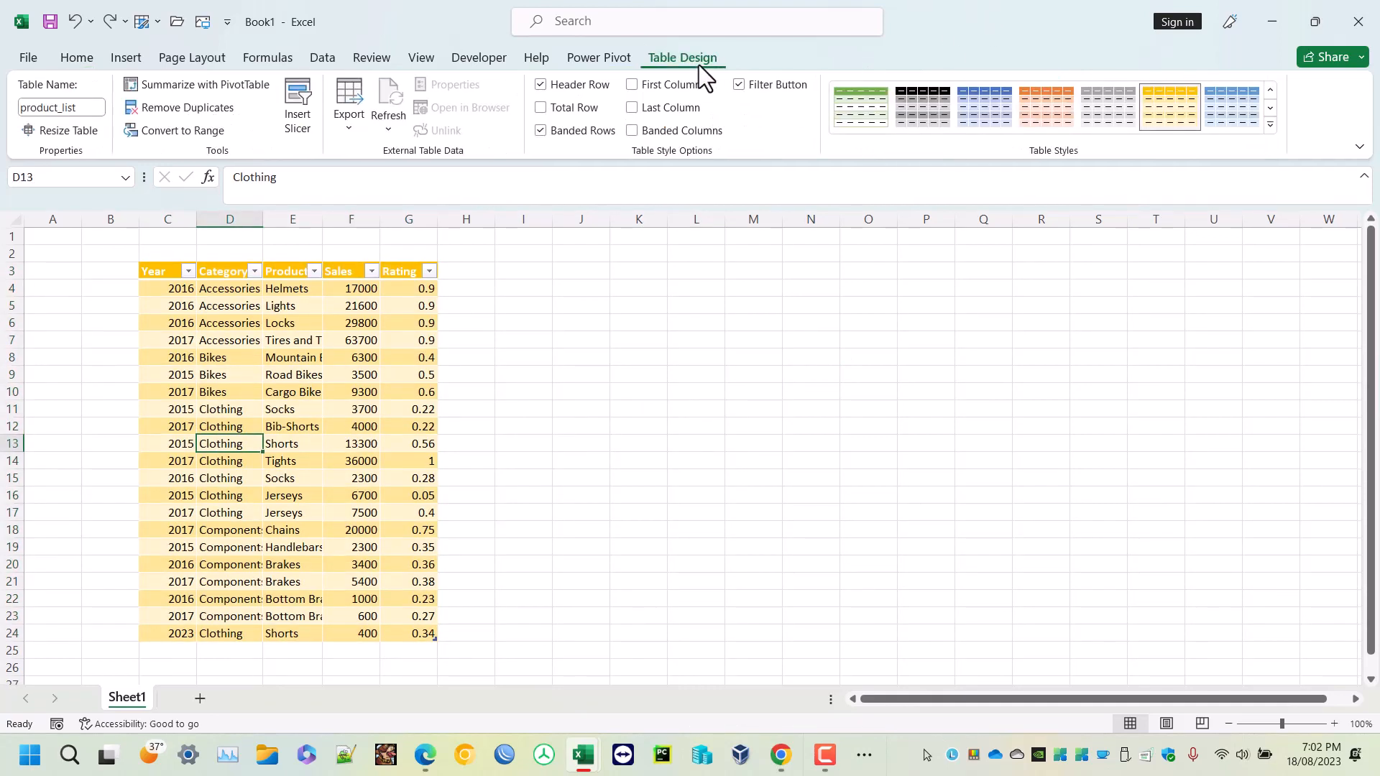
{"action": "left_click", "coordinate": [300, 124]}
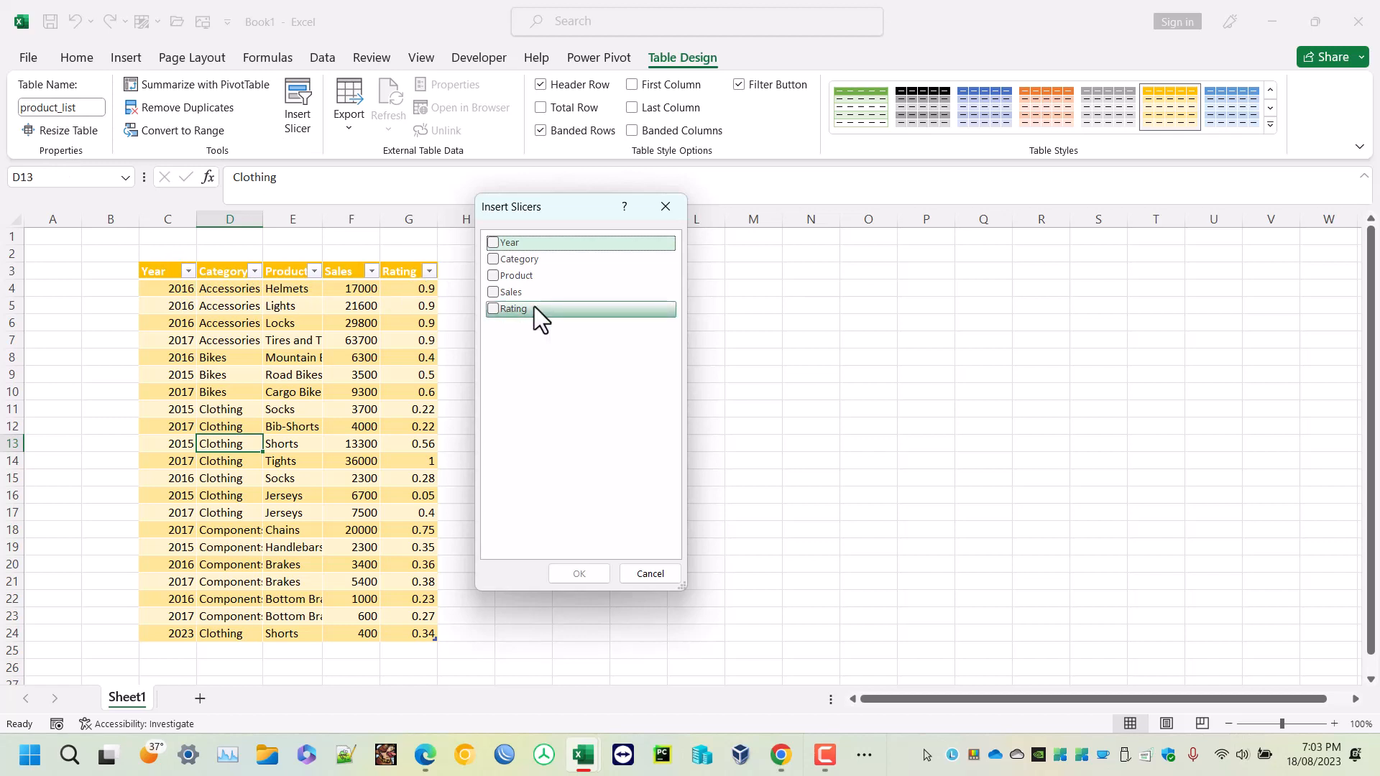
{"action": "left_click", "coordinate": [492, 242]}
{"action": "left_click", "coordinate": [494, 260]}
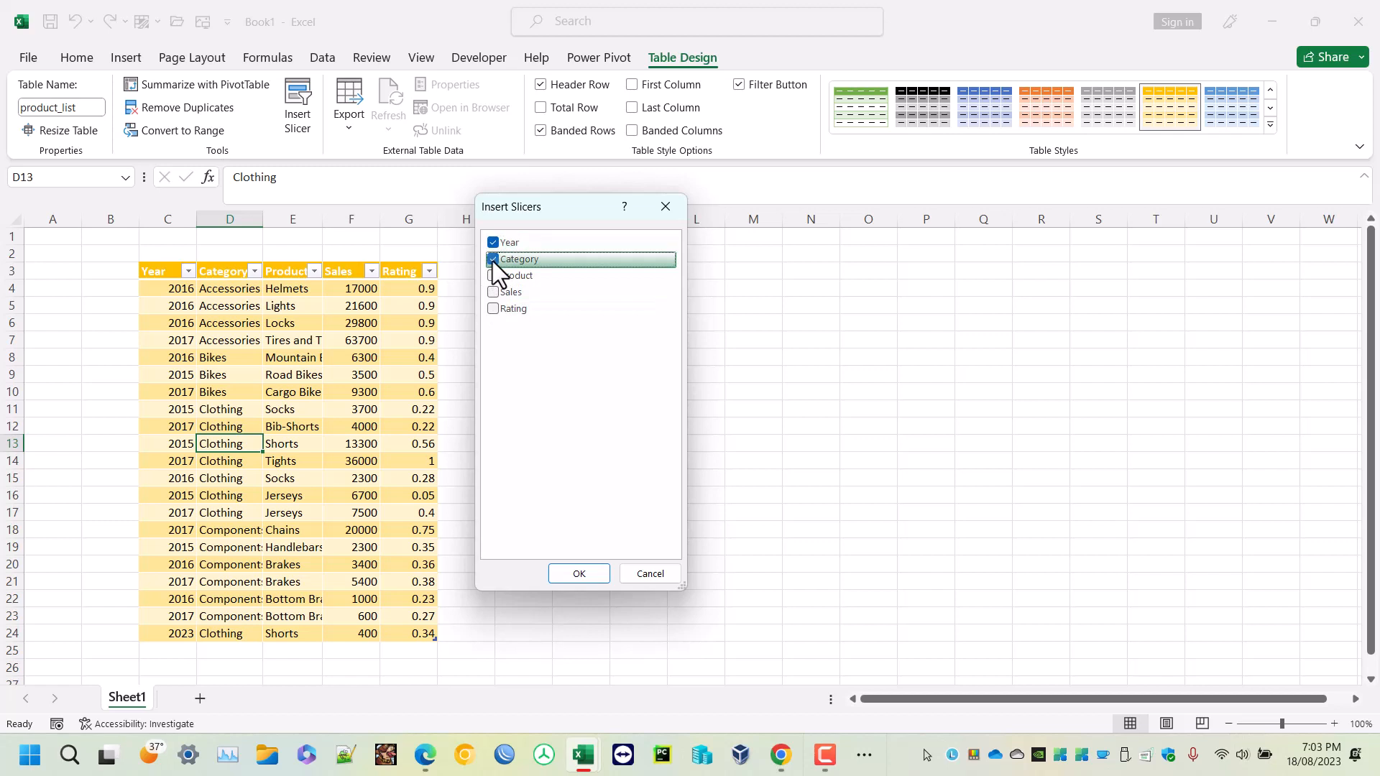
{"action": "left_click", "coordinate": [579, 574]}
{"action": "left_click_drag", "start_coordinate": [717, 368], "coordinate": [841, 348]}
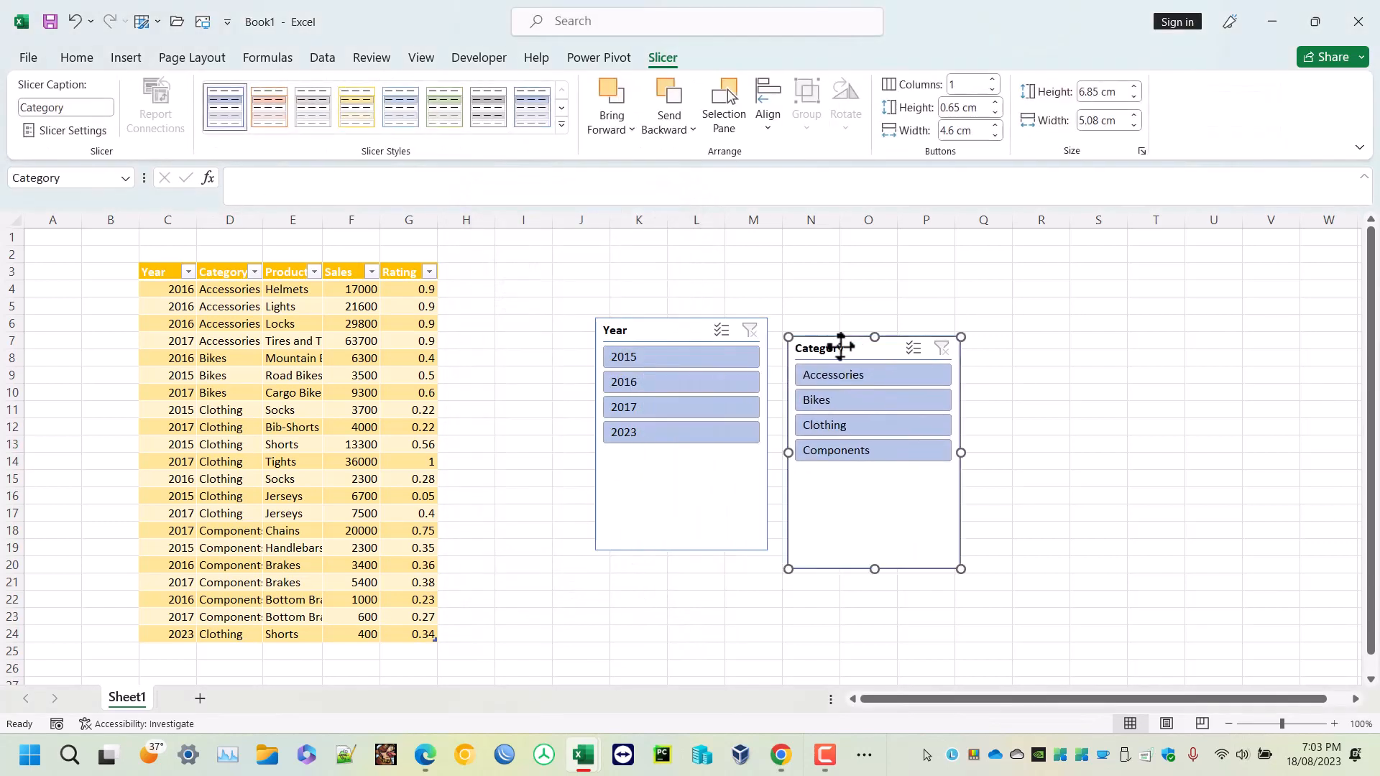
{"action": "left_click_drag", "start_coordinate": [661, 340], "coordinate": [607, 361]}
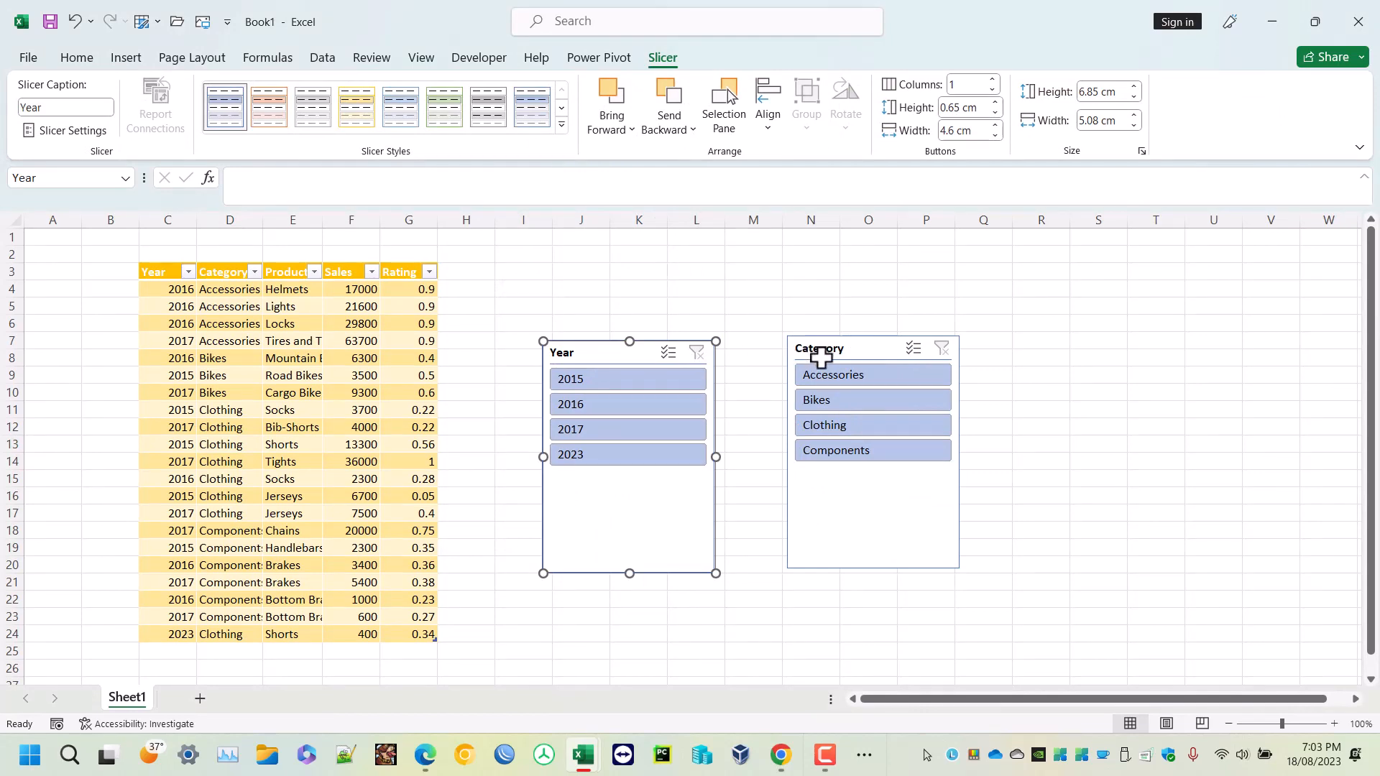
{"action": "left_click_drag", "start_coordinate": [821, 357], "coordinate": [787, 367]}
- Filter the table with the slicers by 2015, then by Clothing and 2023, and clear both slicer filters
{"action": "left_click", "coordinate": [627, 376]}
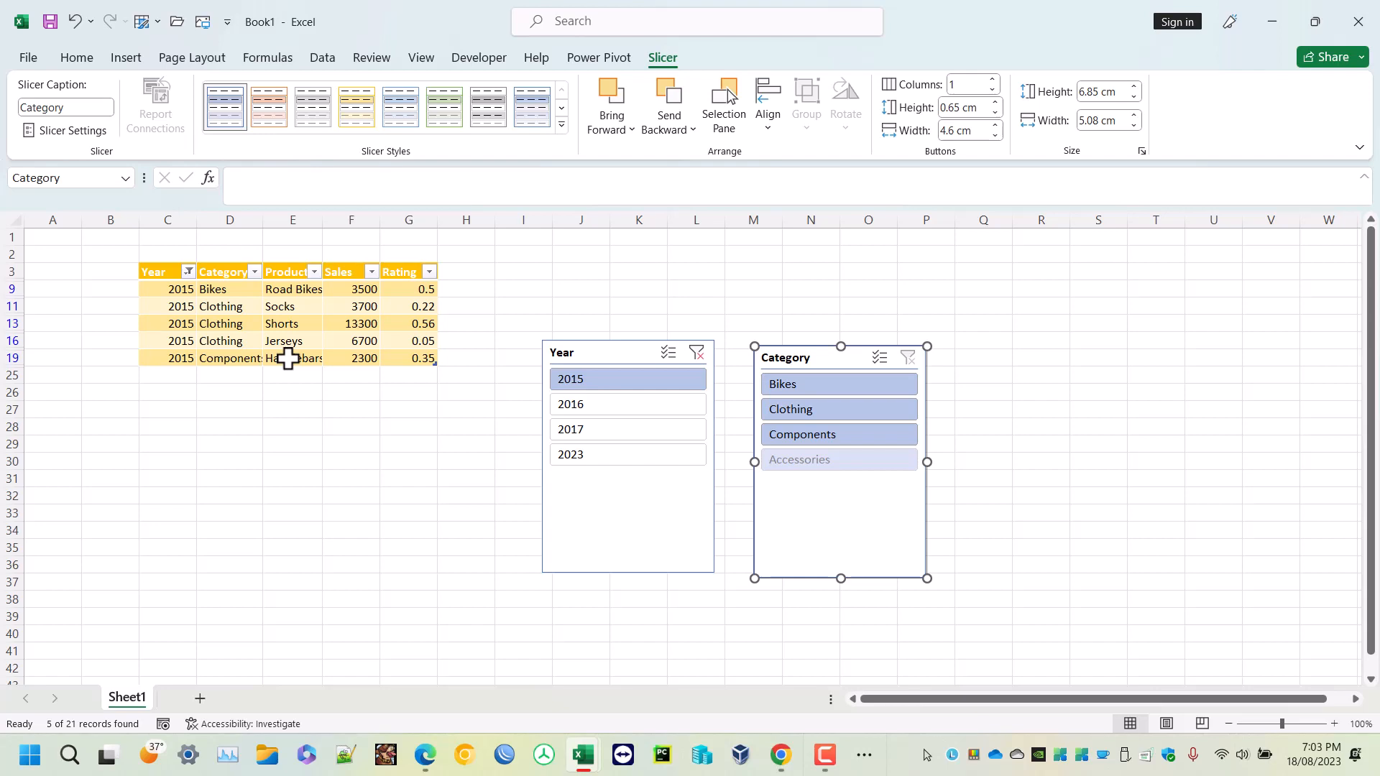
{"action": "left_click", "coordinate": [696, 352]}
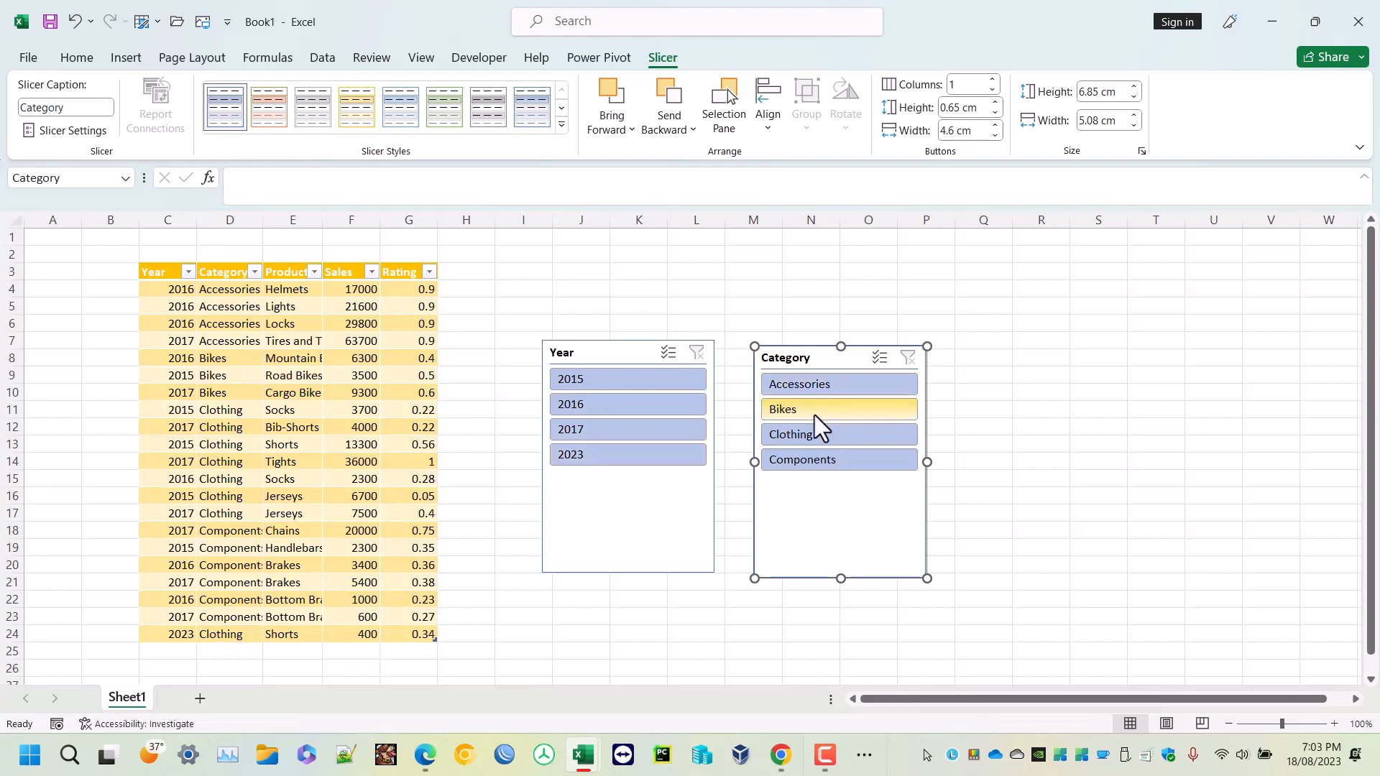
{"action": "left_click", "coordinate": [811, 437]}
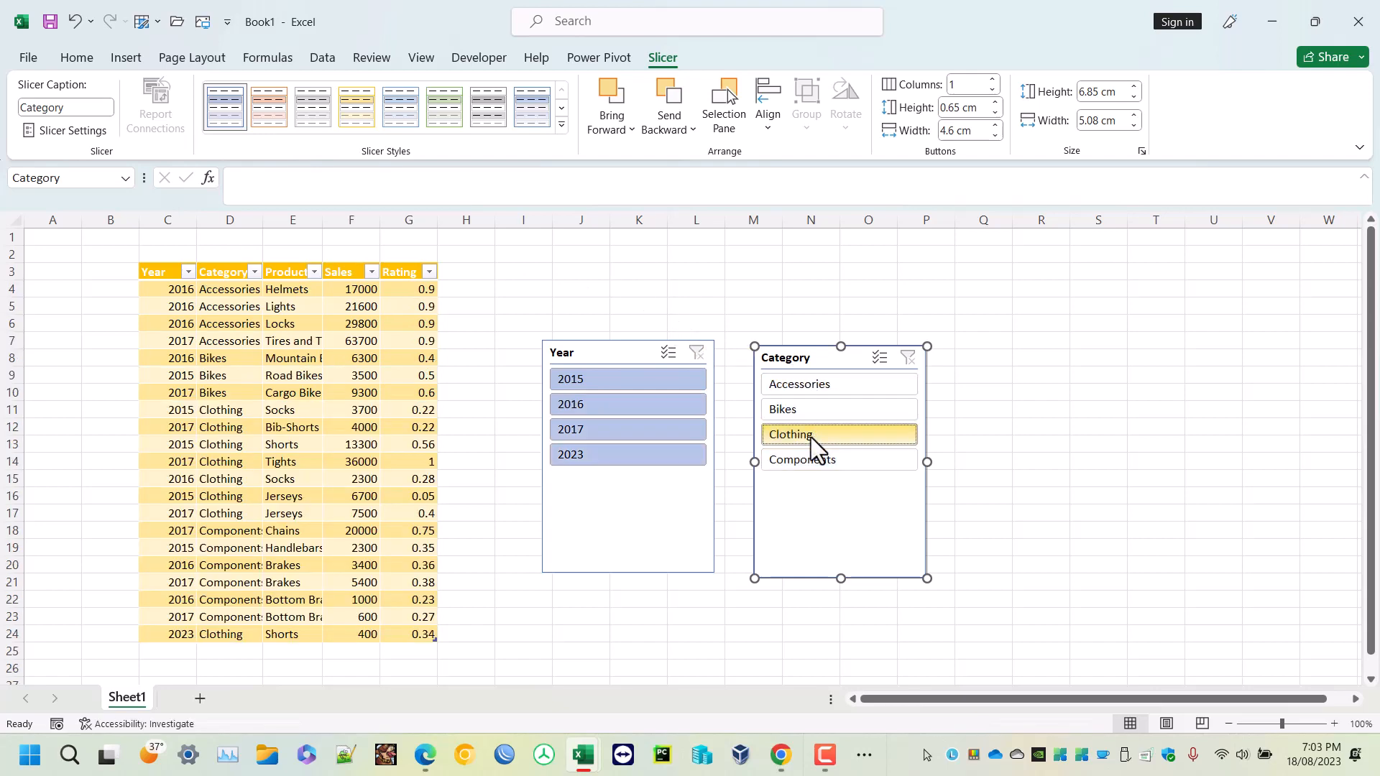
{"action": "left_click", "coordinate": [608, 447]}
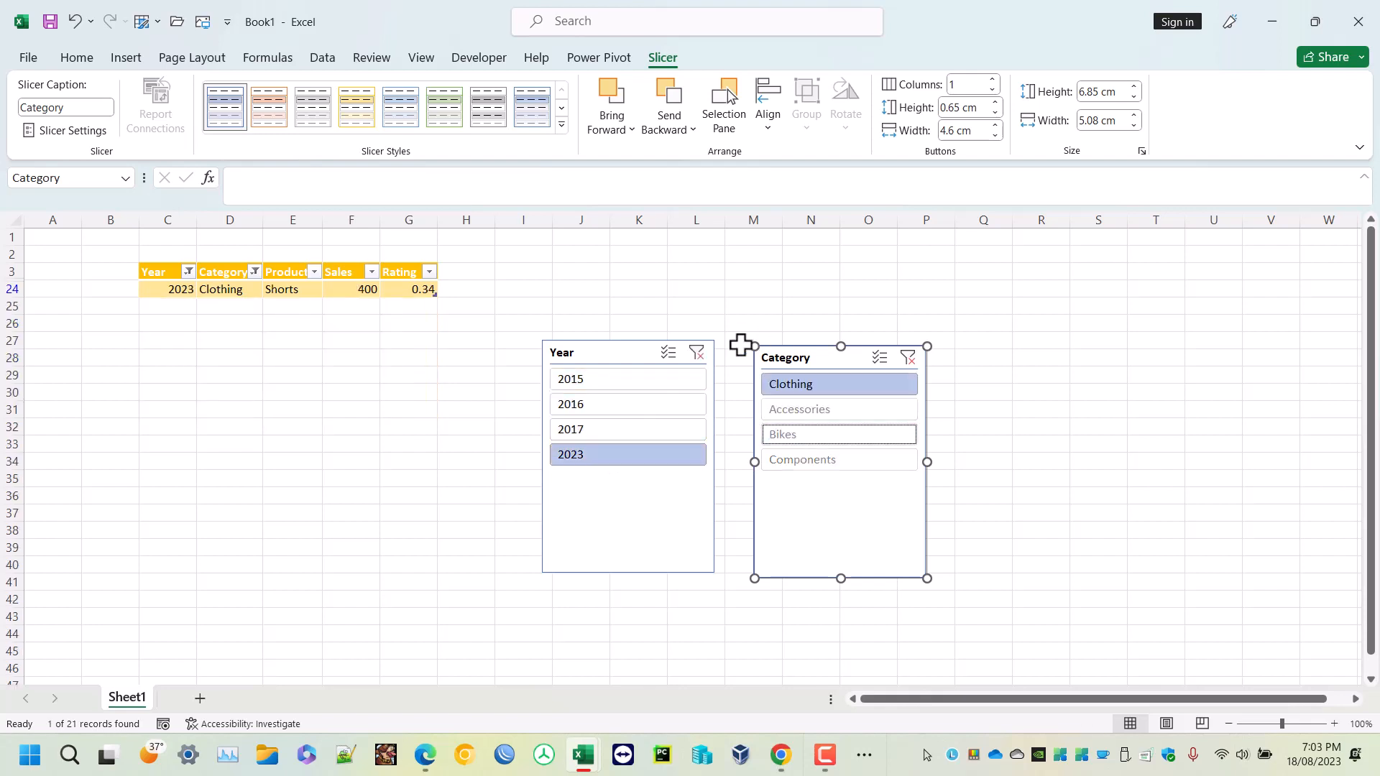
{"action": "left_click", "coordinate": [697, 357]}
{"action": "left_click", "coordinate": [910, 355]}
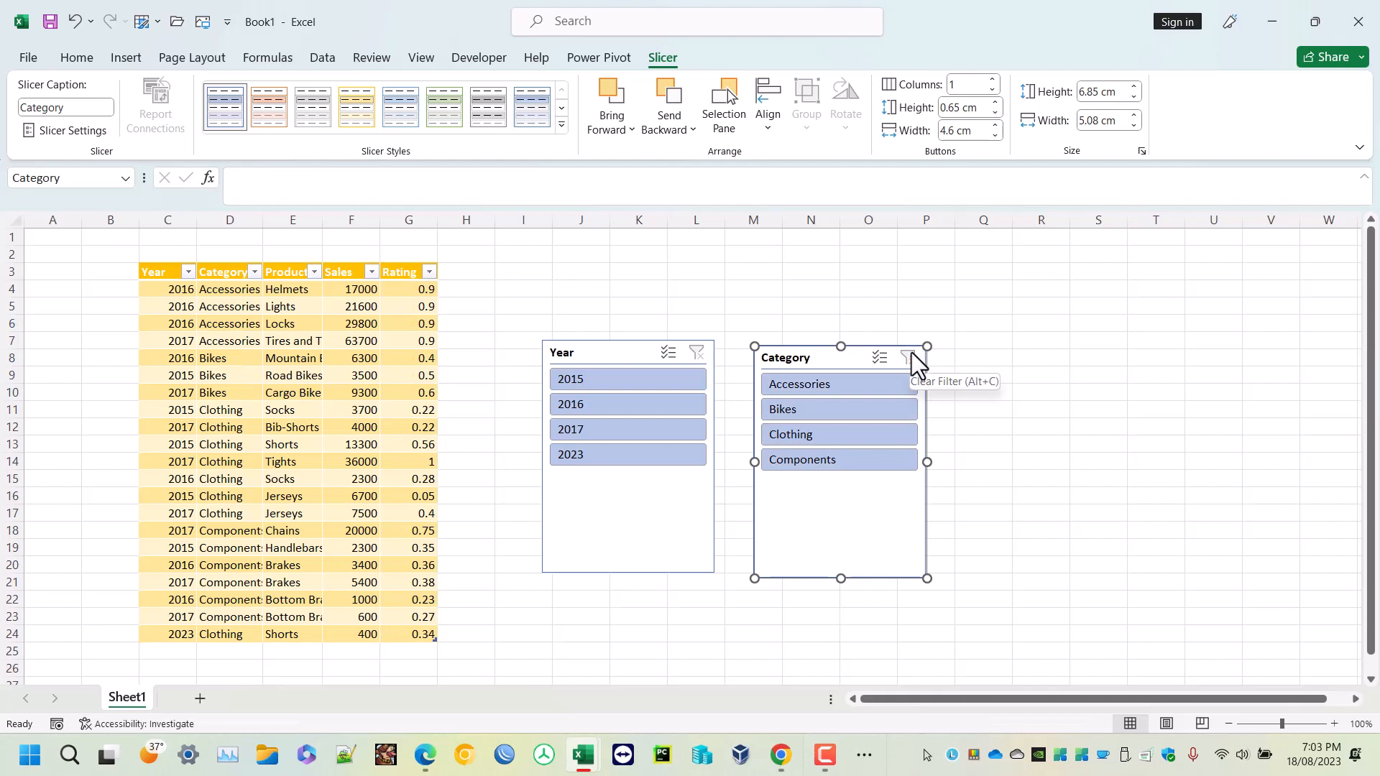
- Delete the Year and Category slicers
{"action": "left_click", "coordinate": [579, 348]}
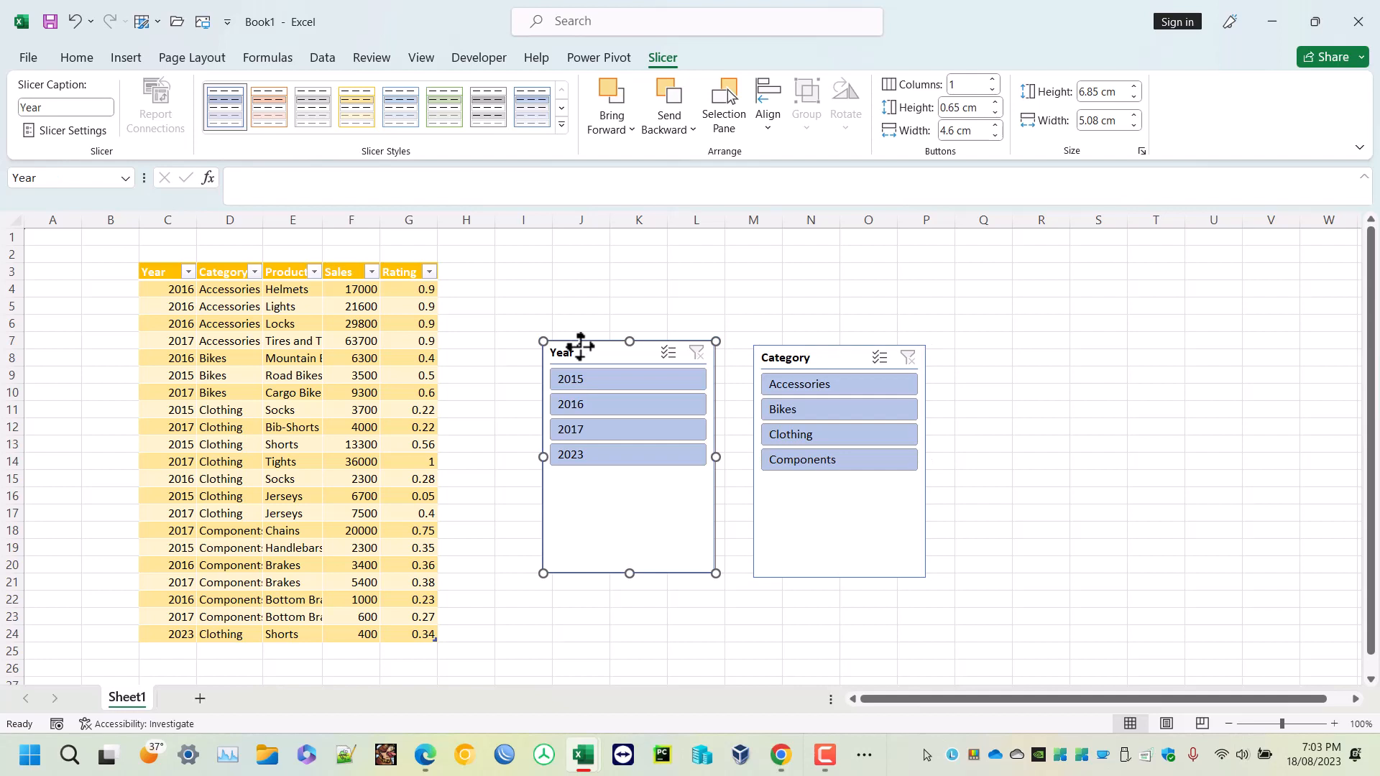
{"action": "key", "text": "Delete"}
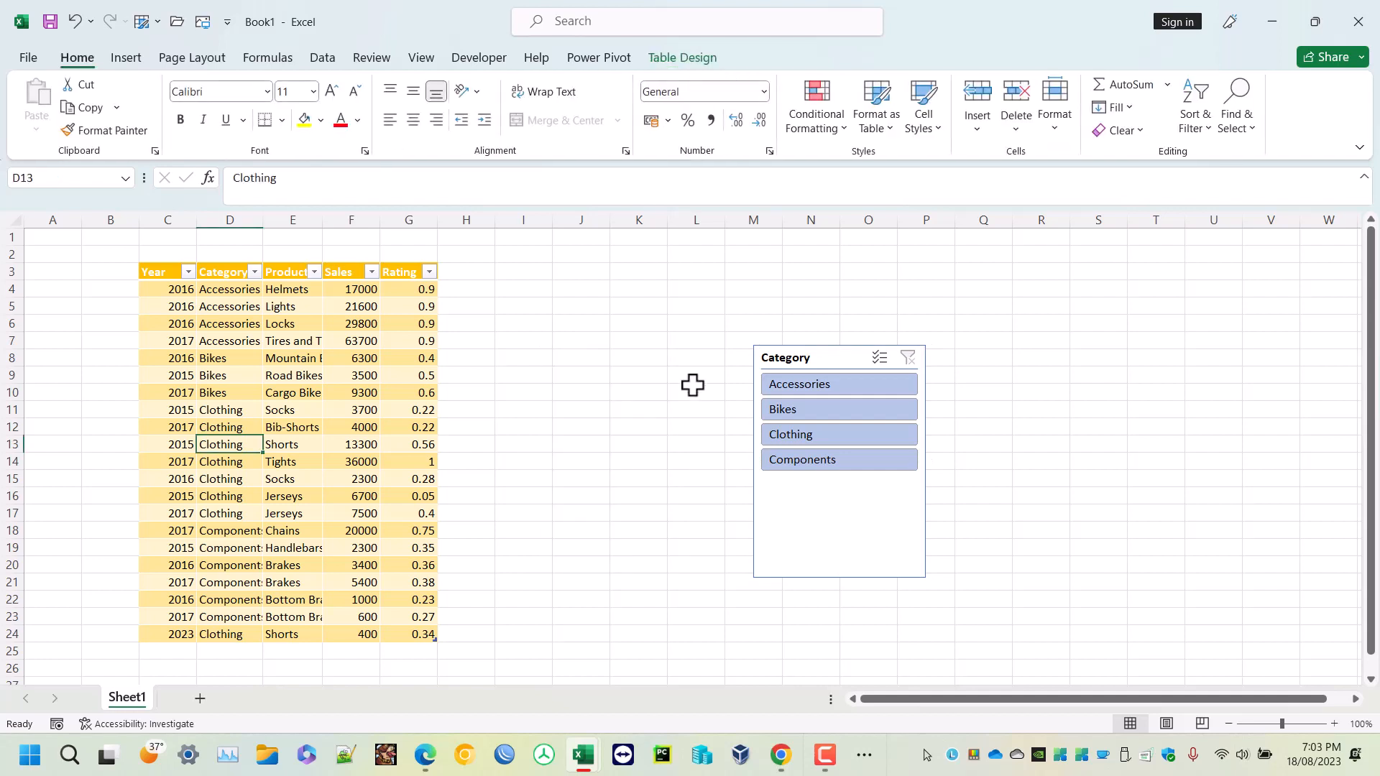
{"action": "left_click", "coordinate": [805, 362]}
{"action": "key", "text": "Delete"}
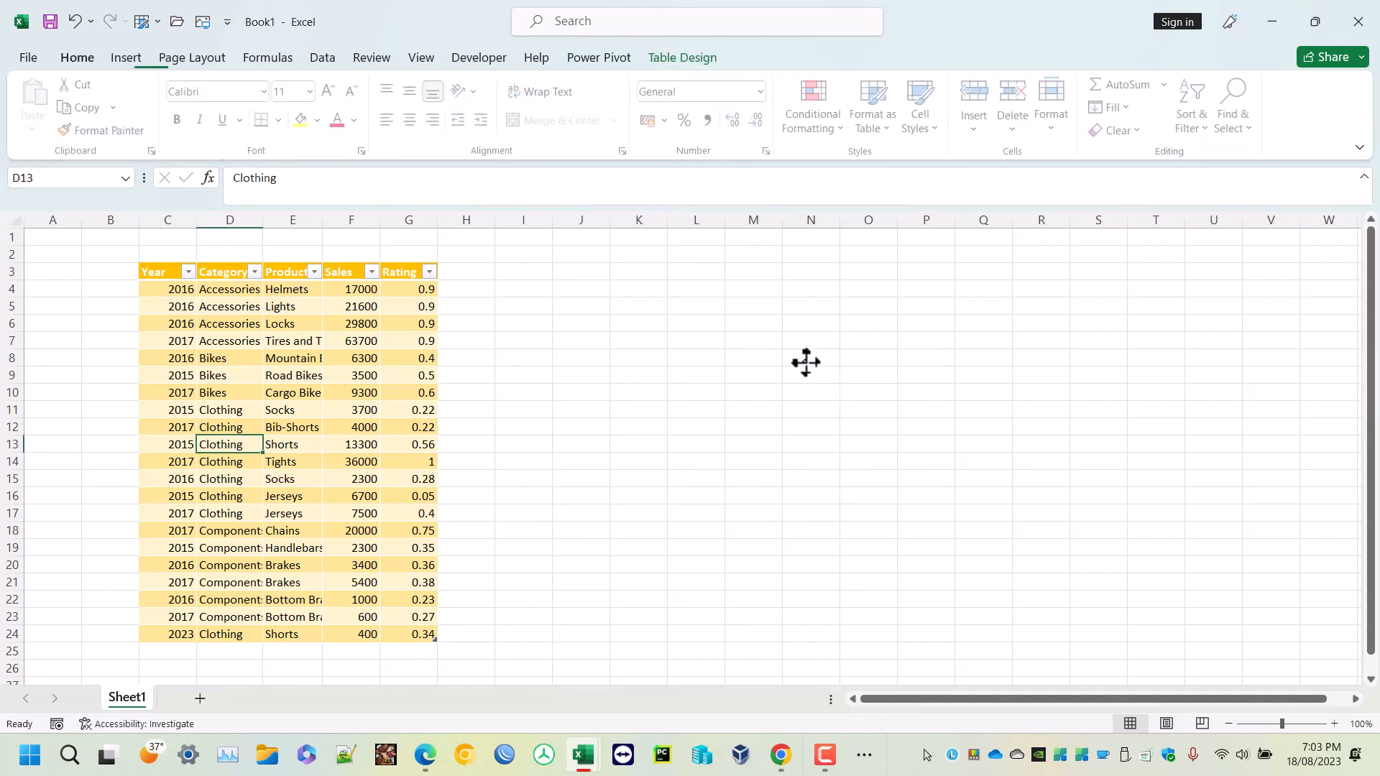
{"action": "left_click", "coordinate": [314, 441]}
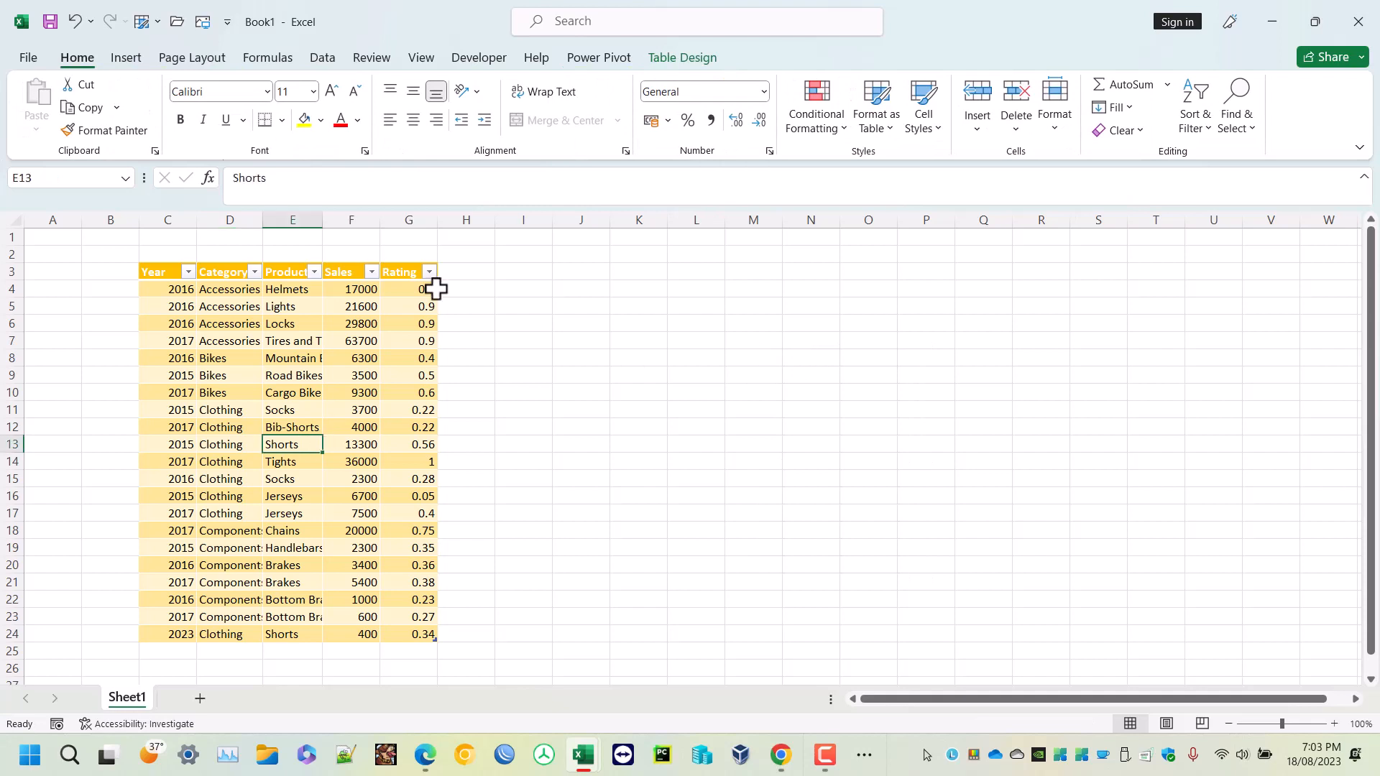
{"action": "left_click", "coordinate": [701, 58]}
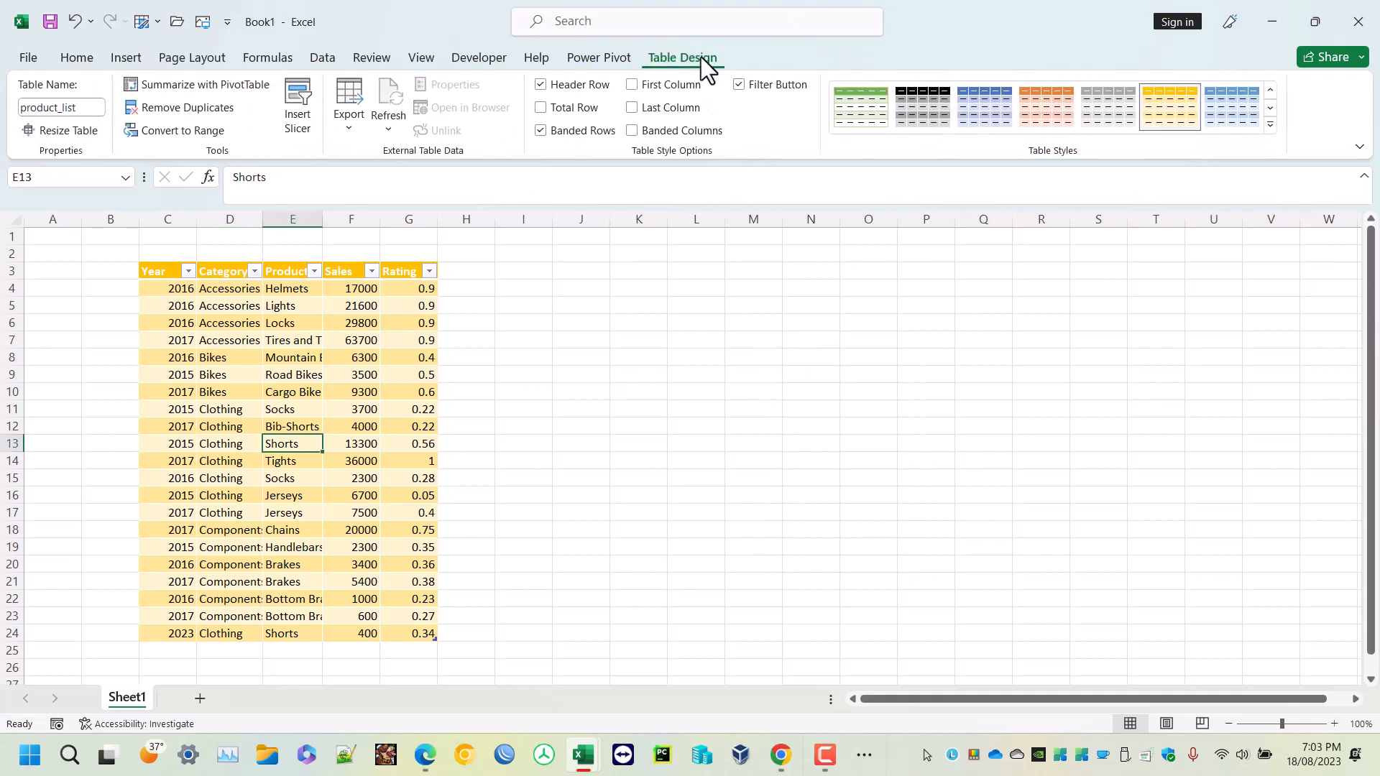
{"action": "left_click", "coordinate": [346, 124]}
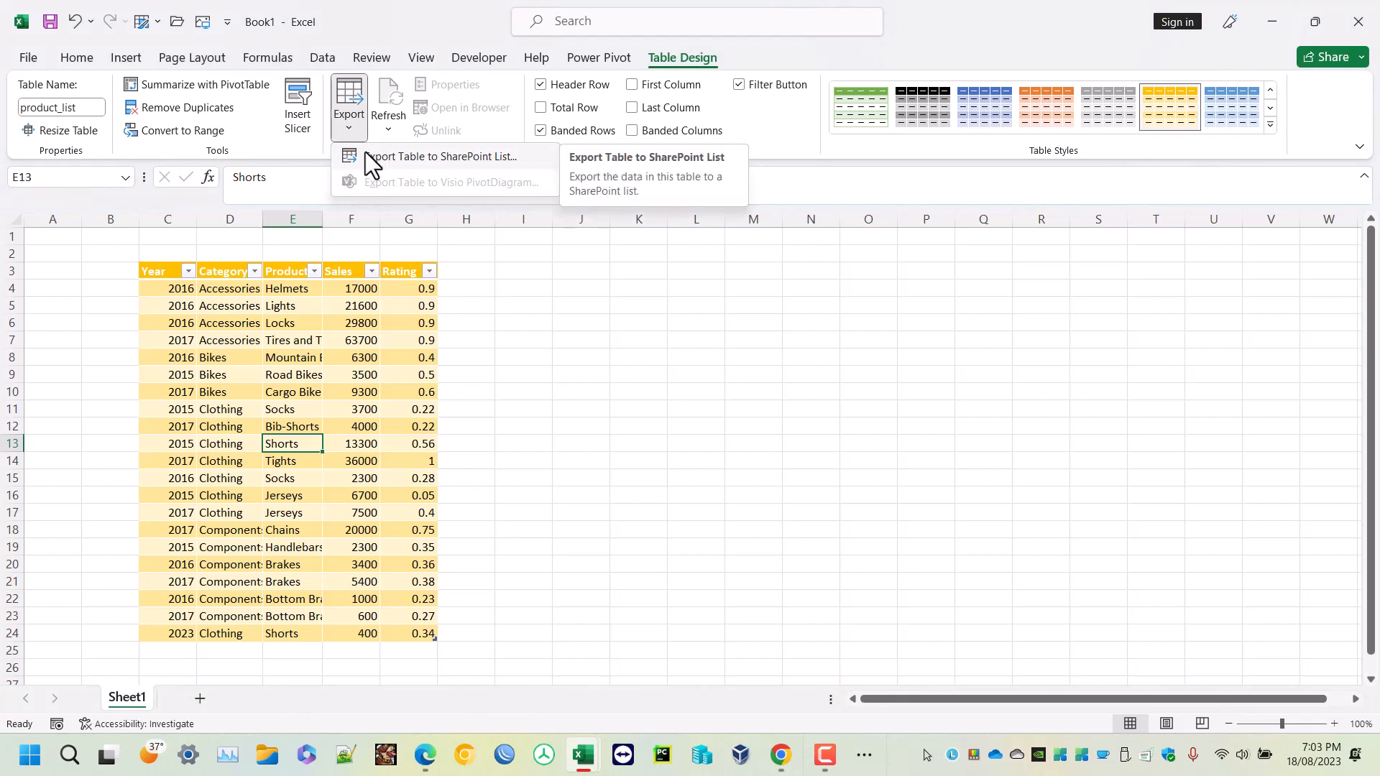
{"action": "left_click", "coordinate": [332, 340]}
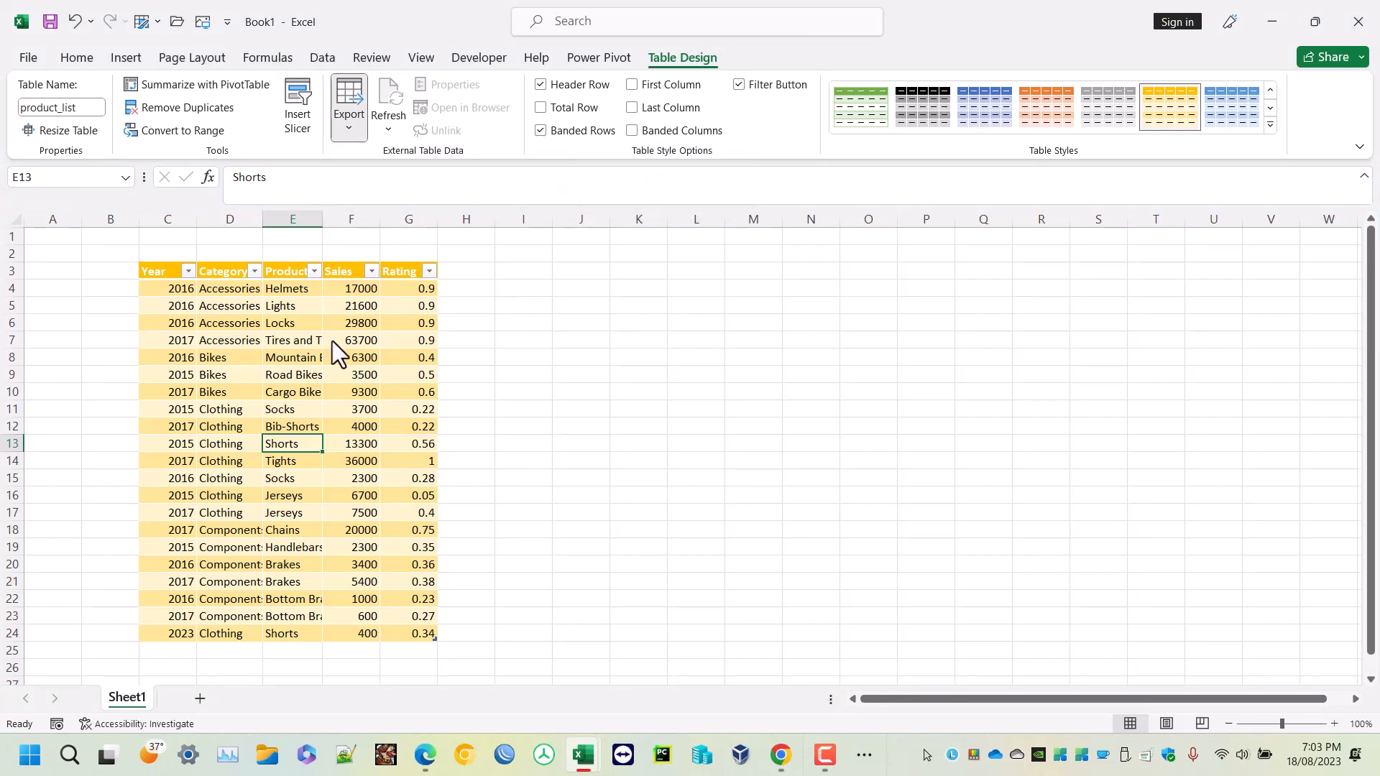
- Hide the table's header row and show it again
{"action": "left_click", "coordinate": [567, 84]}
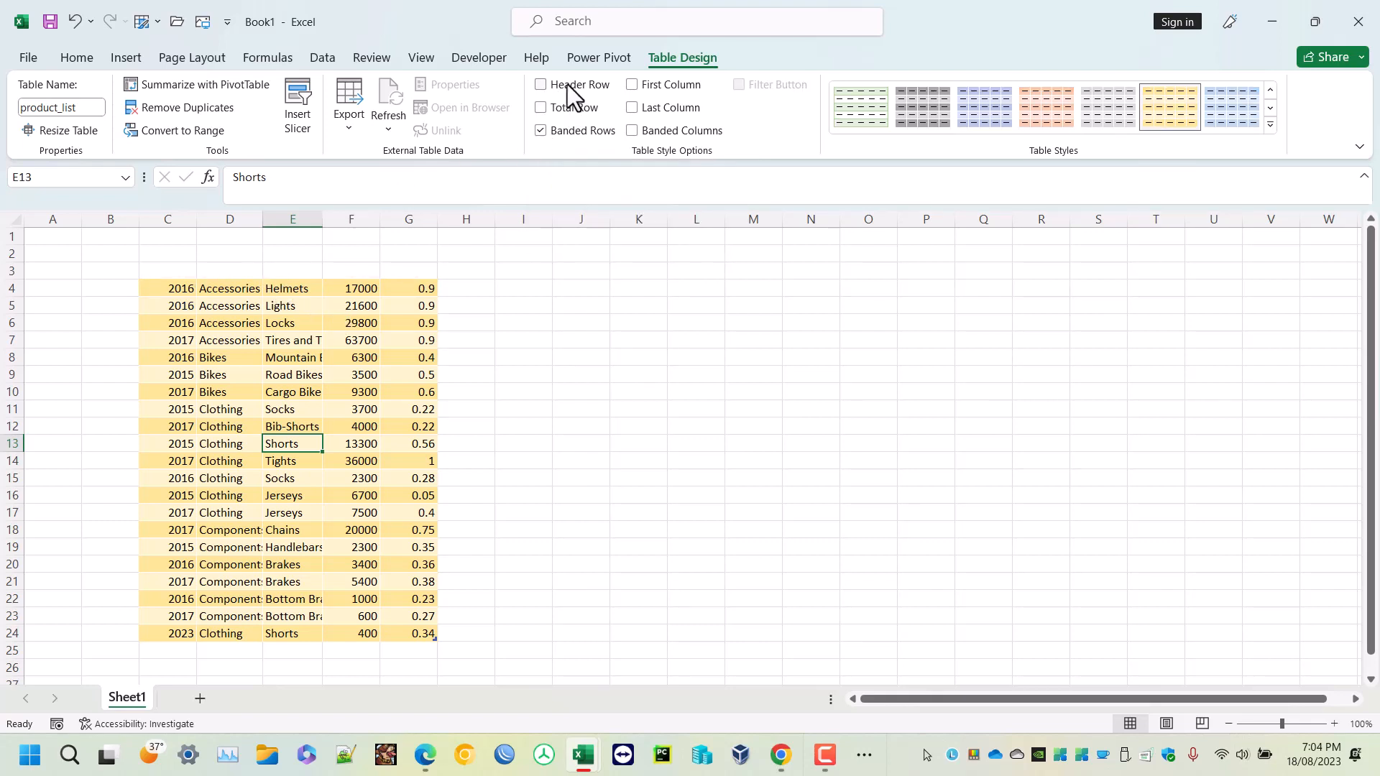
{"action": "left_click", "coordinate": [567, 84]}
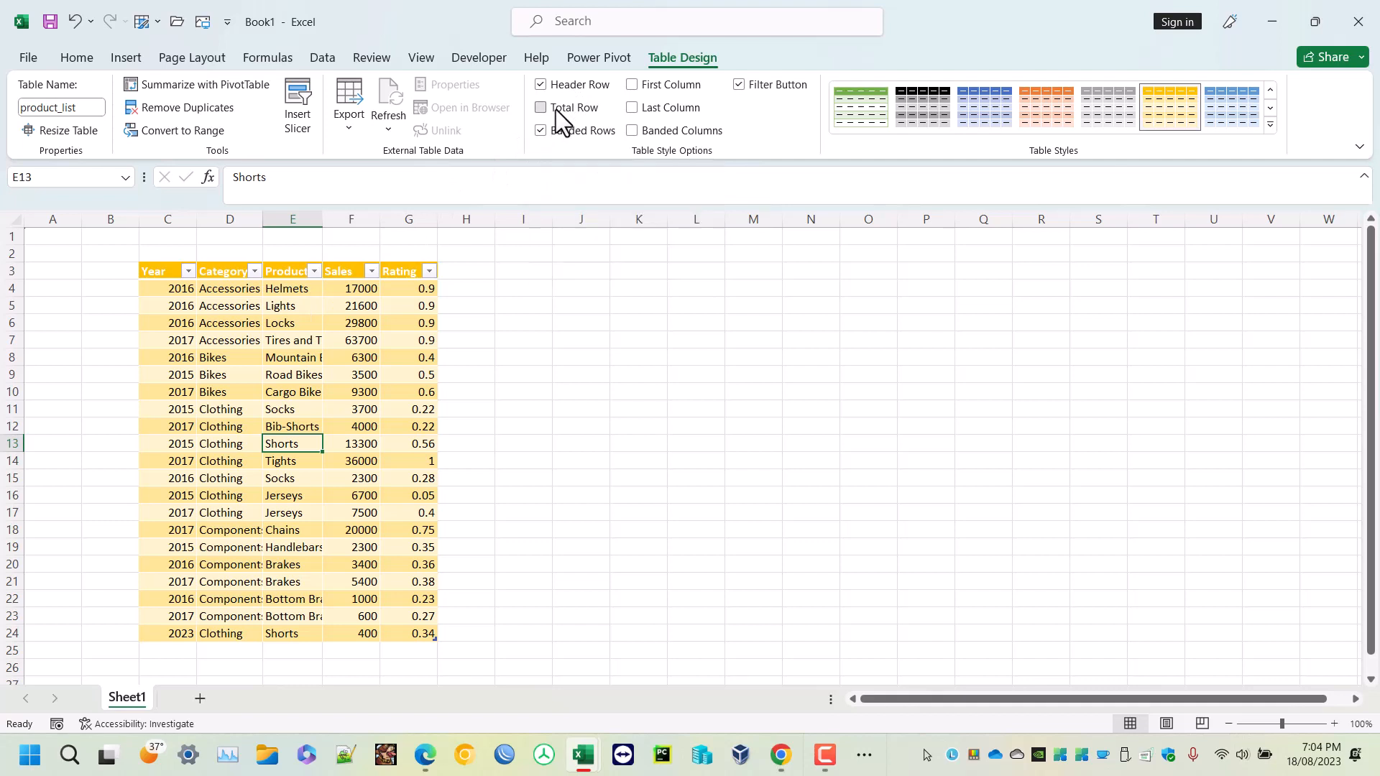
- Add a total row to the table and set the Rating total to Average
{"action": "left_click", "coordinate": [555, 108]}
{"action": "left_click", "coordinate": [408, 650]}
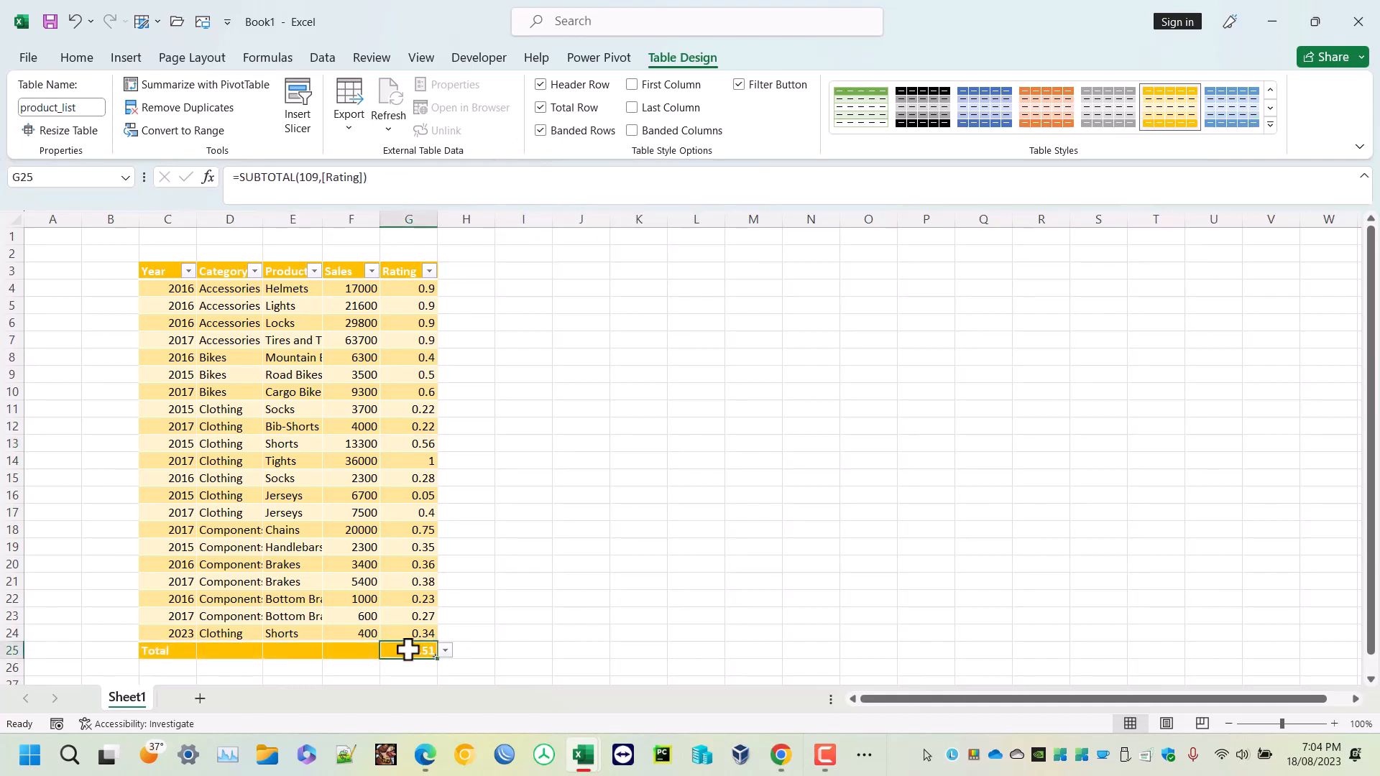
{"action": "left_click", "coordinate": [446, 650]}
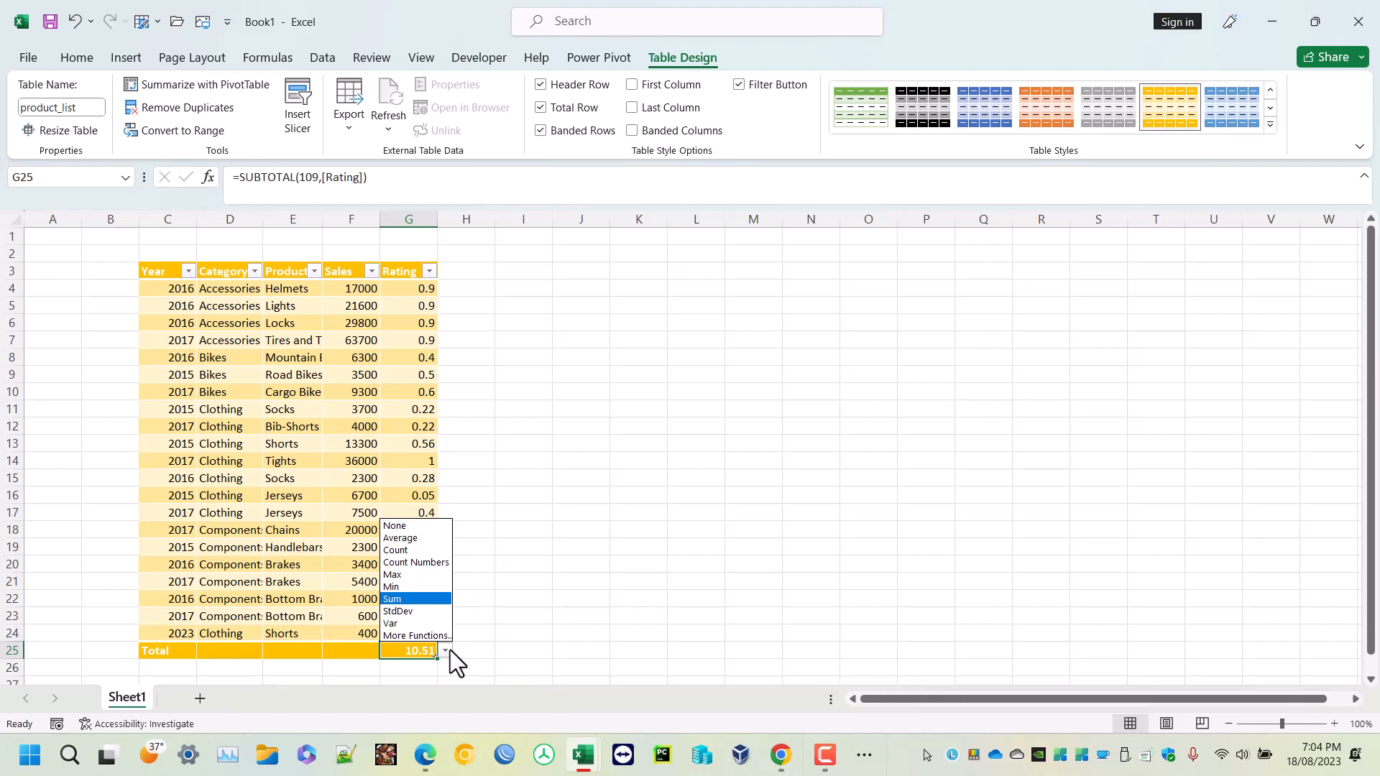
{"action": "left_click", "coordinate": [416, 542]}
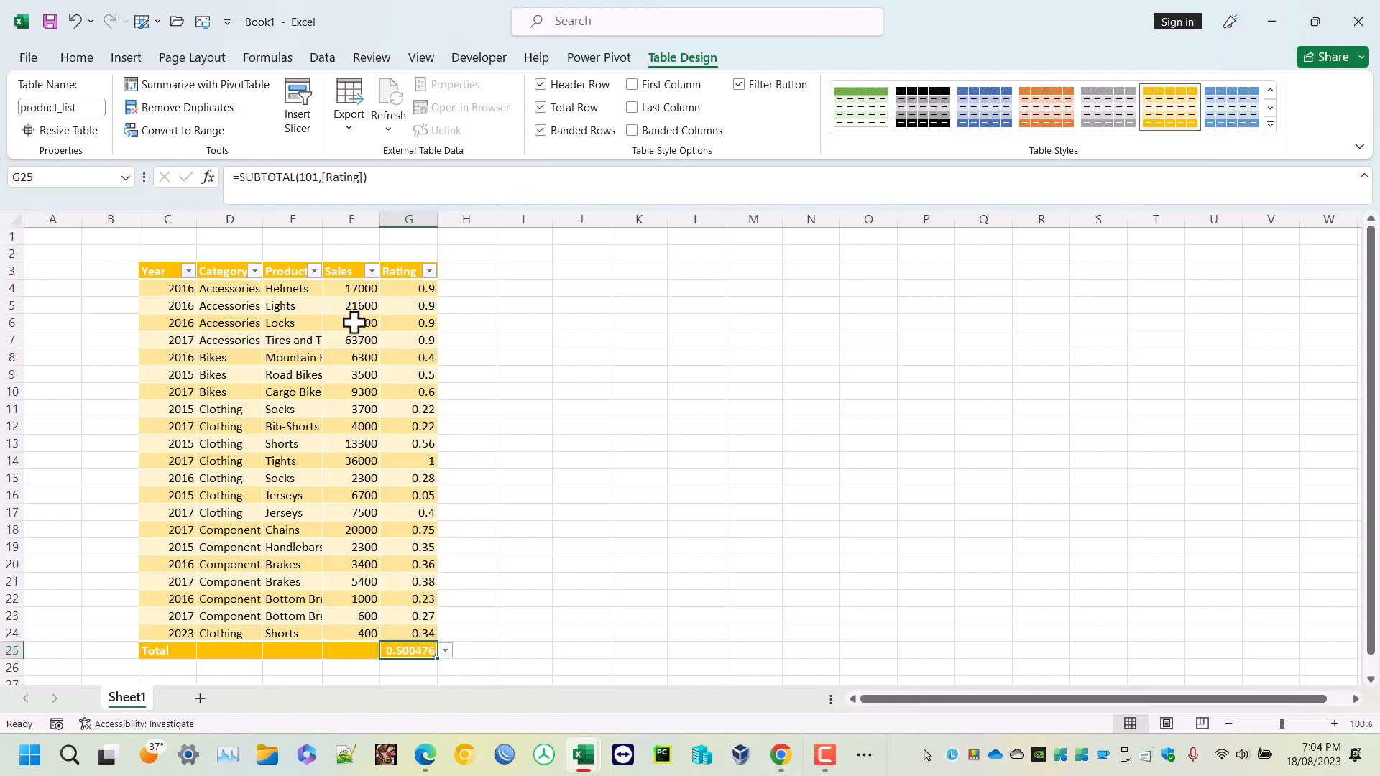
- Set the Sales column total in the total row to Sum
{"action": "left_click", "coordinate": [341, 648]}
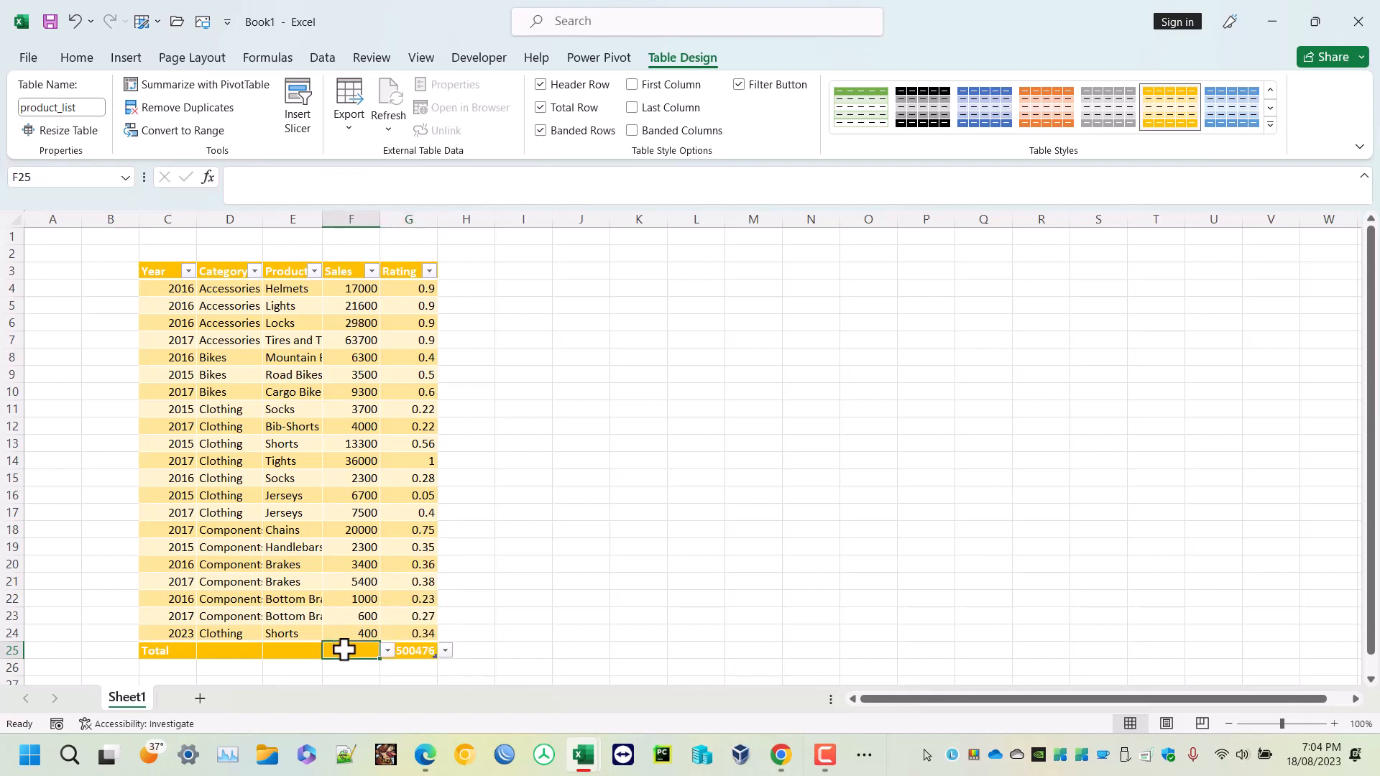
{"action": "left_click", "coordinate": [392, 652]}
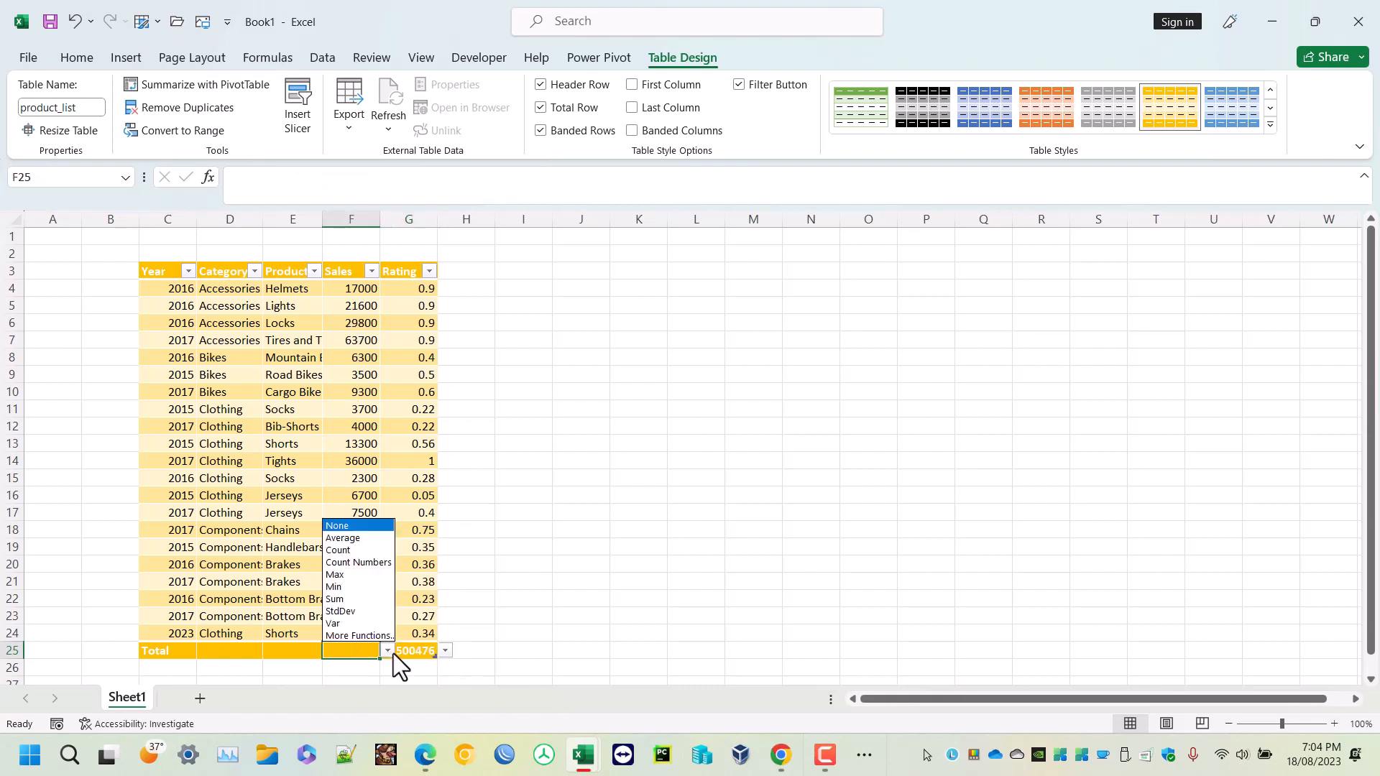
{"action": "left_click", "coordinate": [365, 600]}
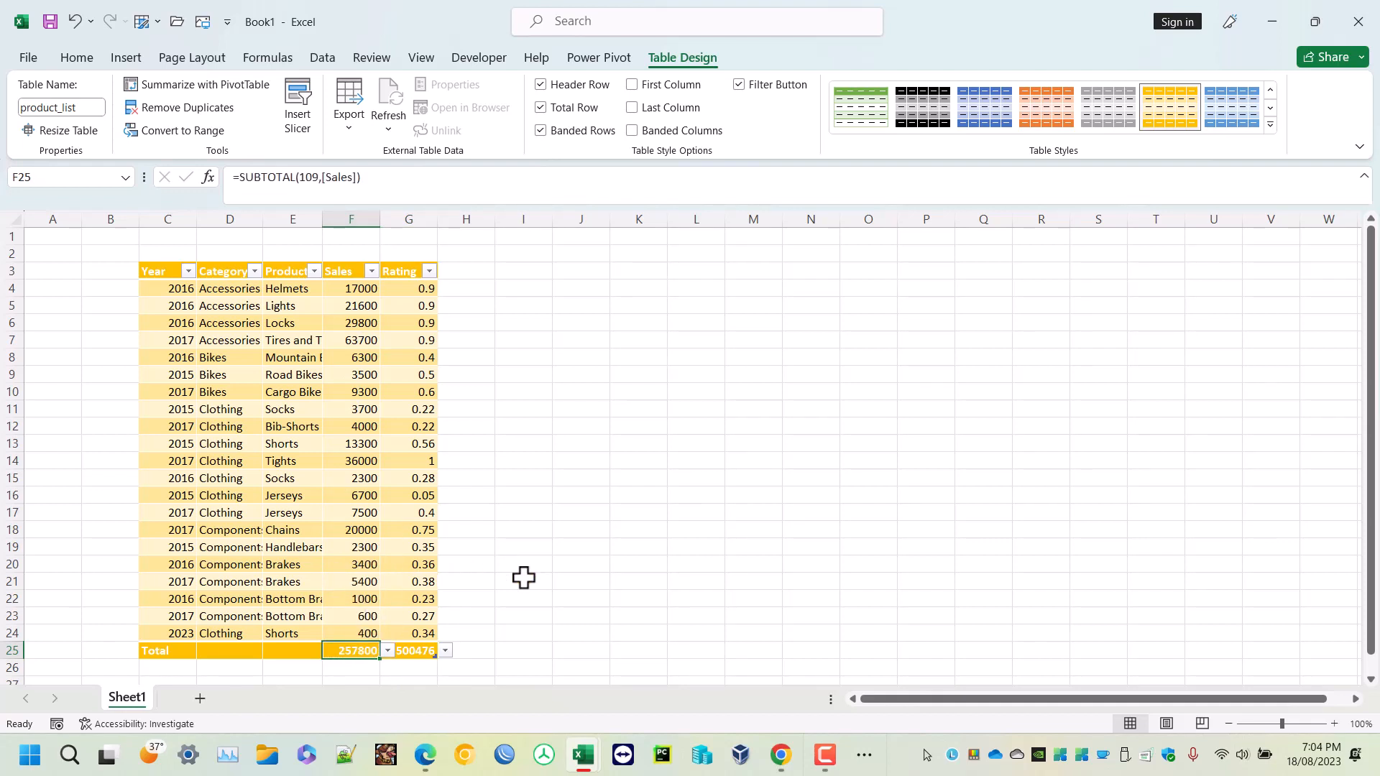
{"action": "left_click", "coordinate": [523, 579]}
{"action": "left_click", "coordinate": [359, 463]}
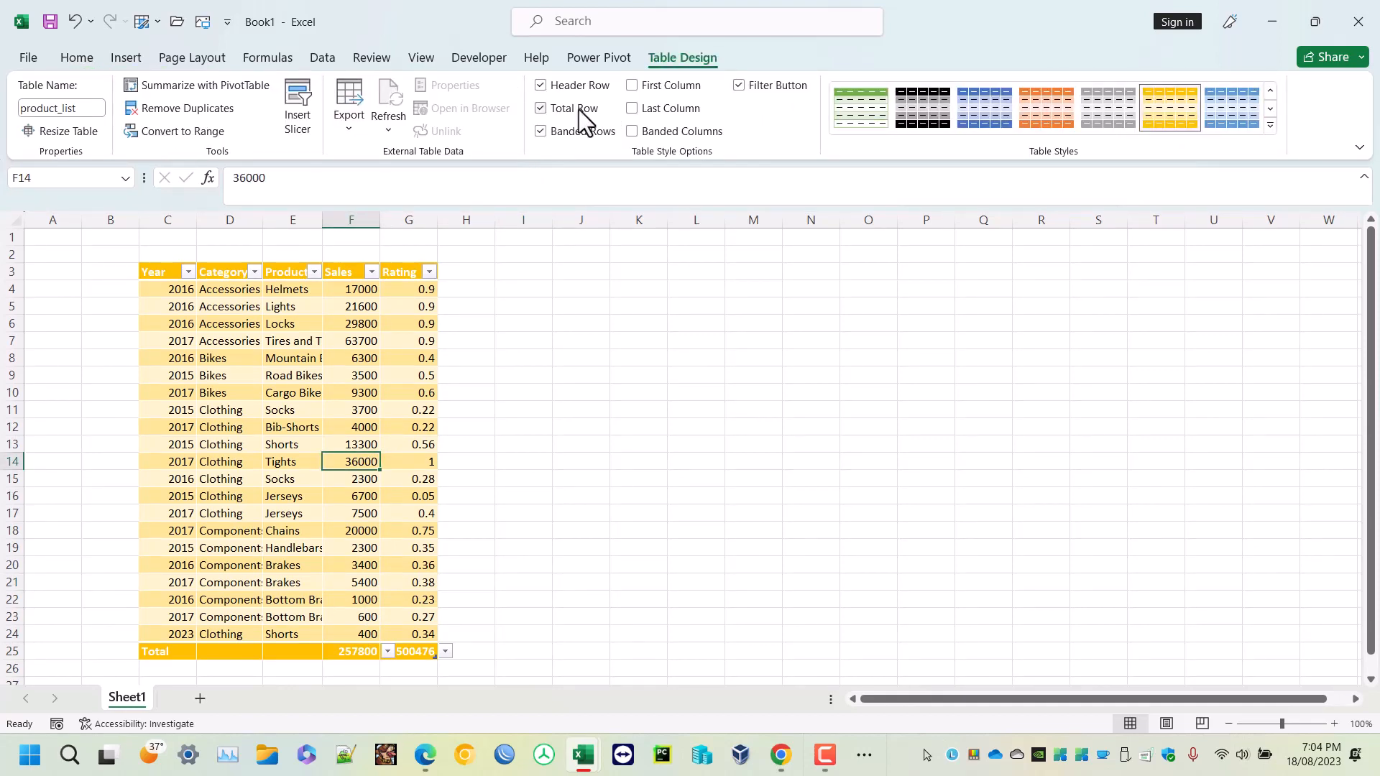
- Enable the Last Column and First Column style options, toggling Banded Columns on and off
{"action": "left_click", "coordinate": [633, 108]}
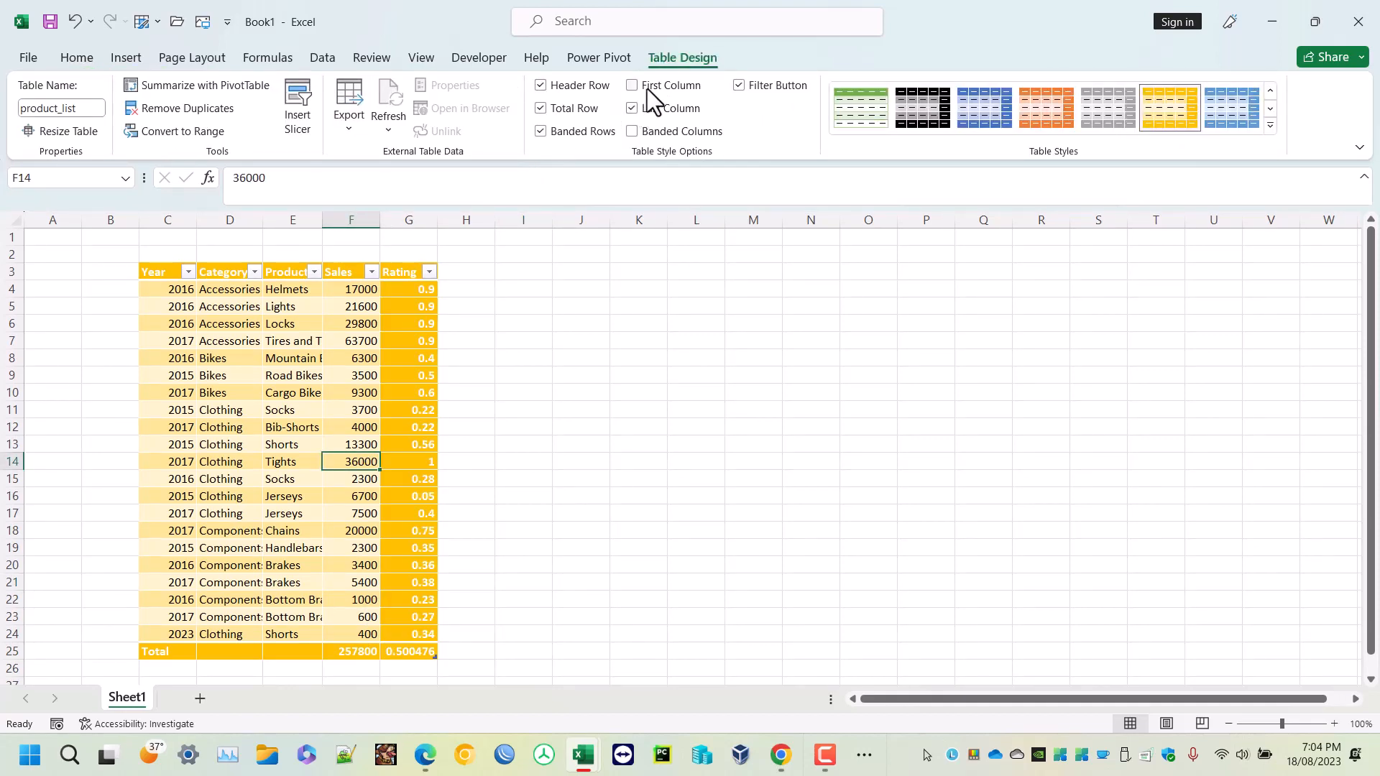
{"action": "left_click", "coordinate": [648, 86]}
{"action": "left_click", "coordinate": [632, 132]}
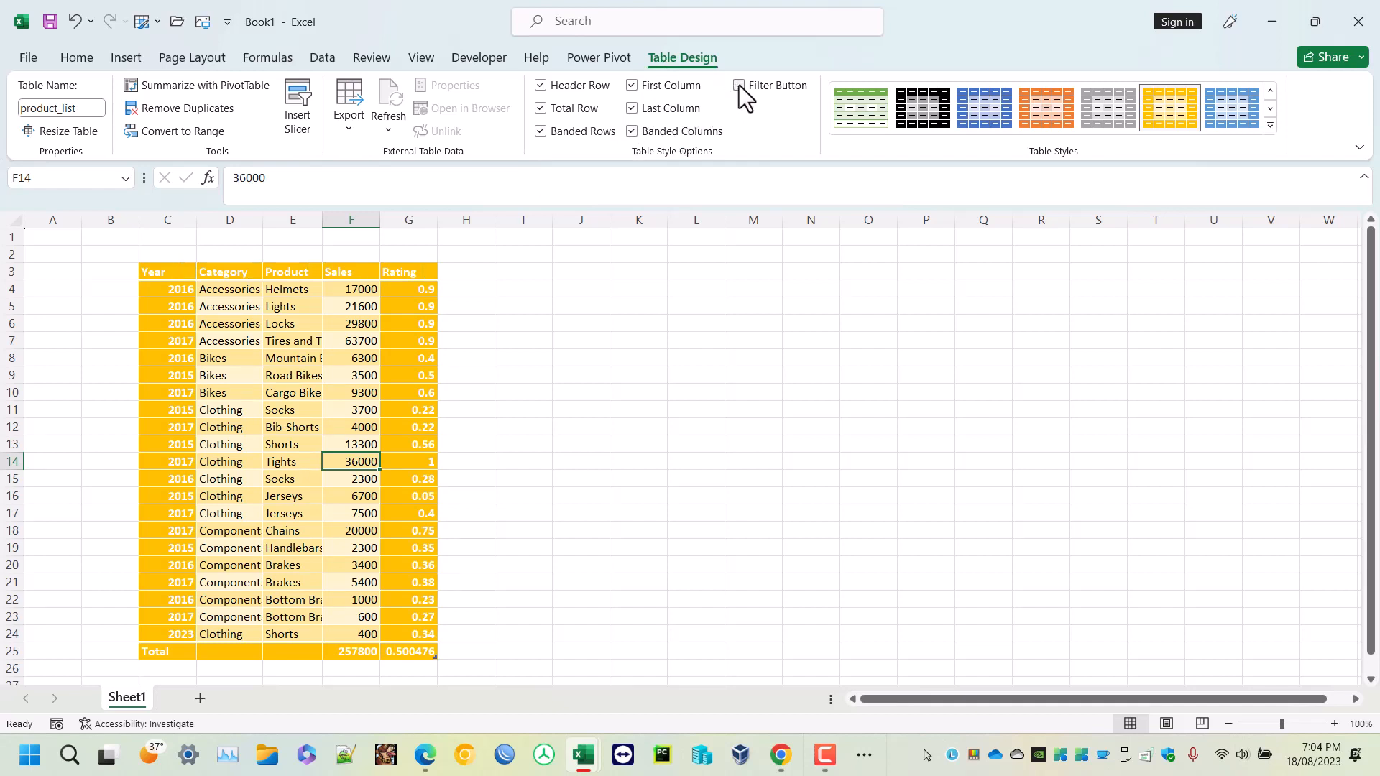
{"action": "left_click", "coordinate": [656, 134]}
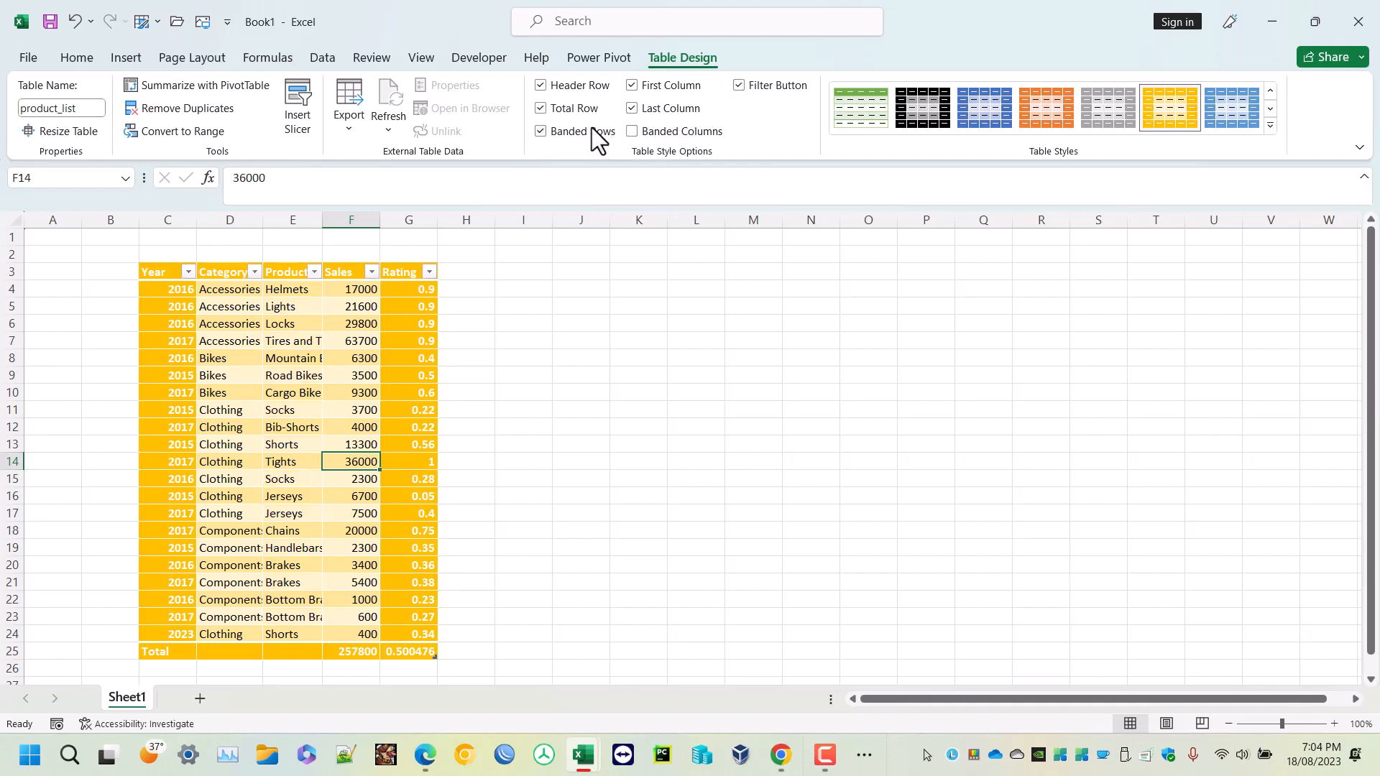
- Turn off the Banded Rows and Last Column table style options
{"action": "left_click", "coordinate": [595, 134]}
{"action": "left_click", "coordinate": [634, 108]}
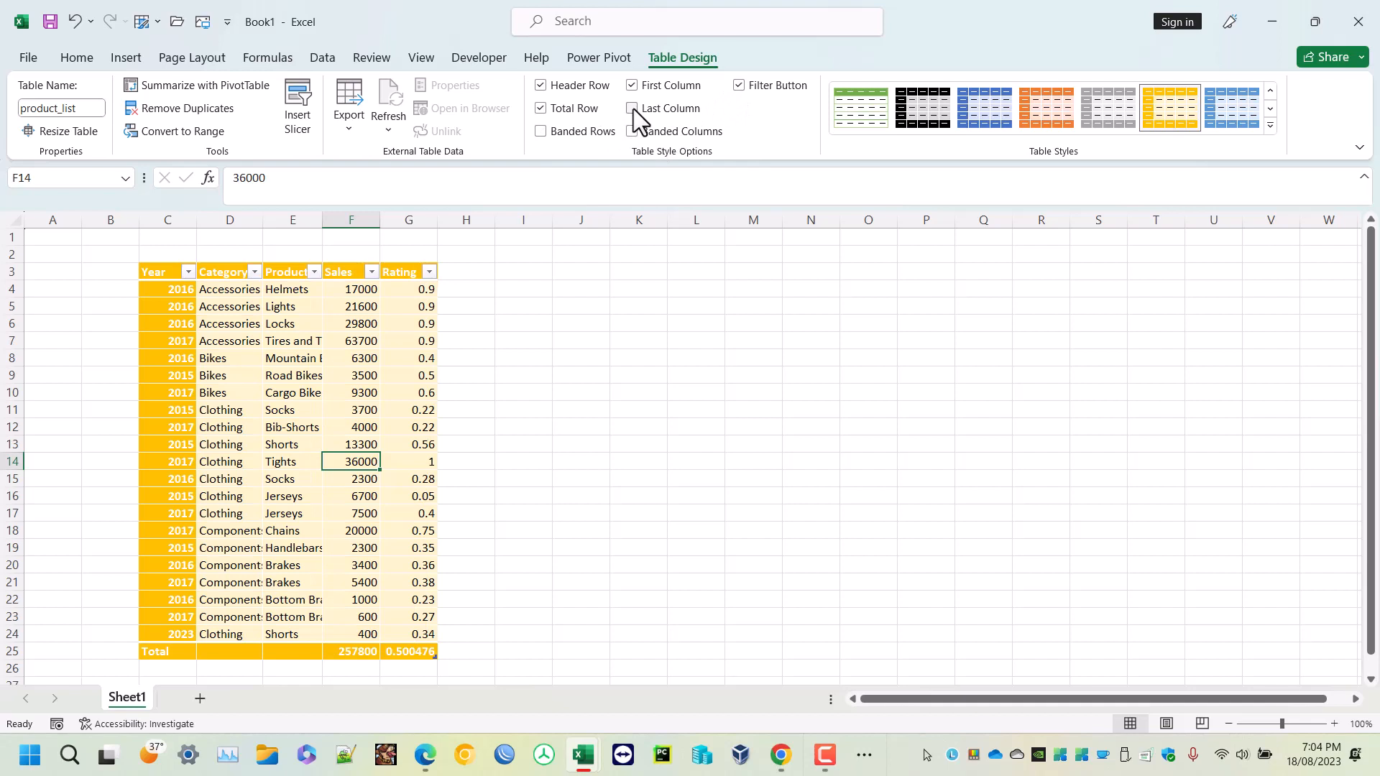
{"action": "left_click", "coordinate": [539, 354]}
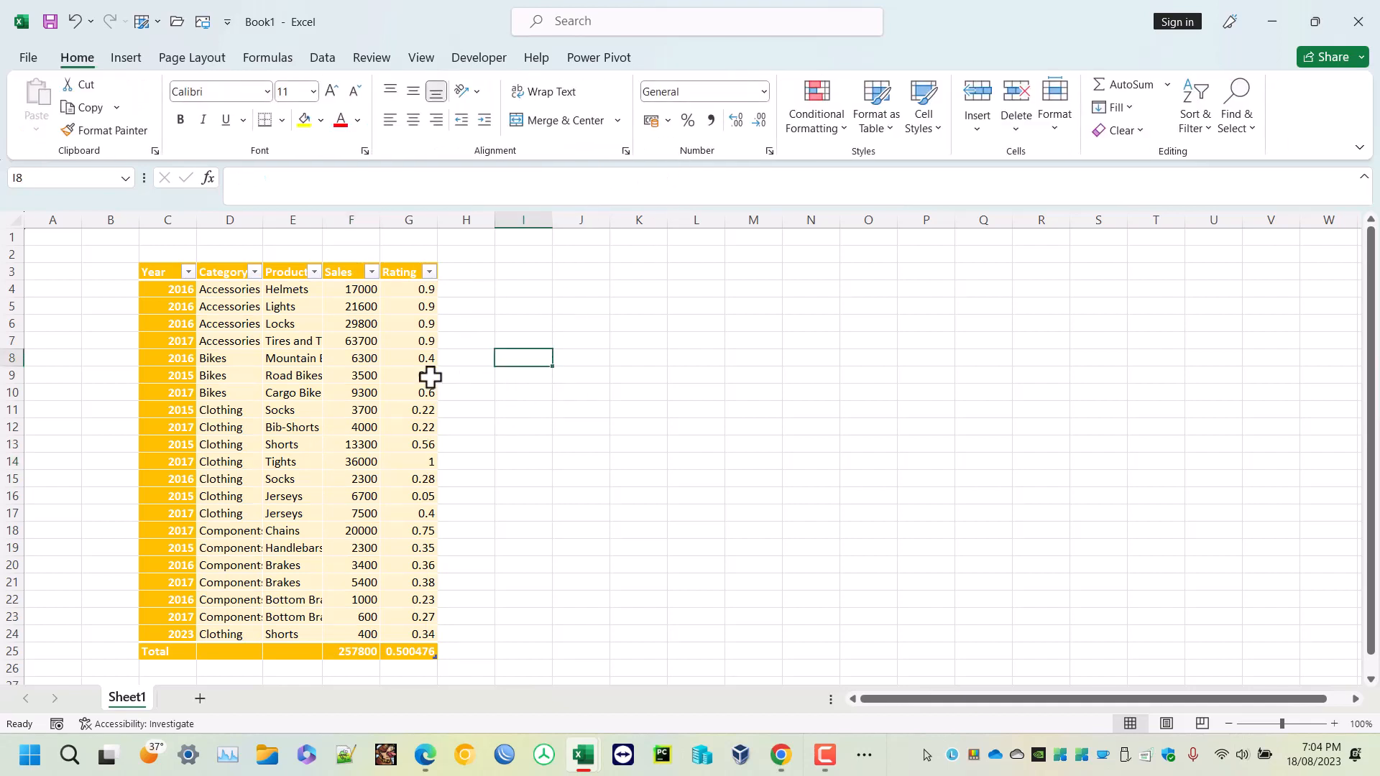
- Turn off the table's total row
{"action": "left_click", "coordinate": [364, 446]}
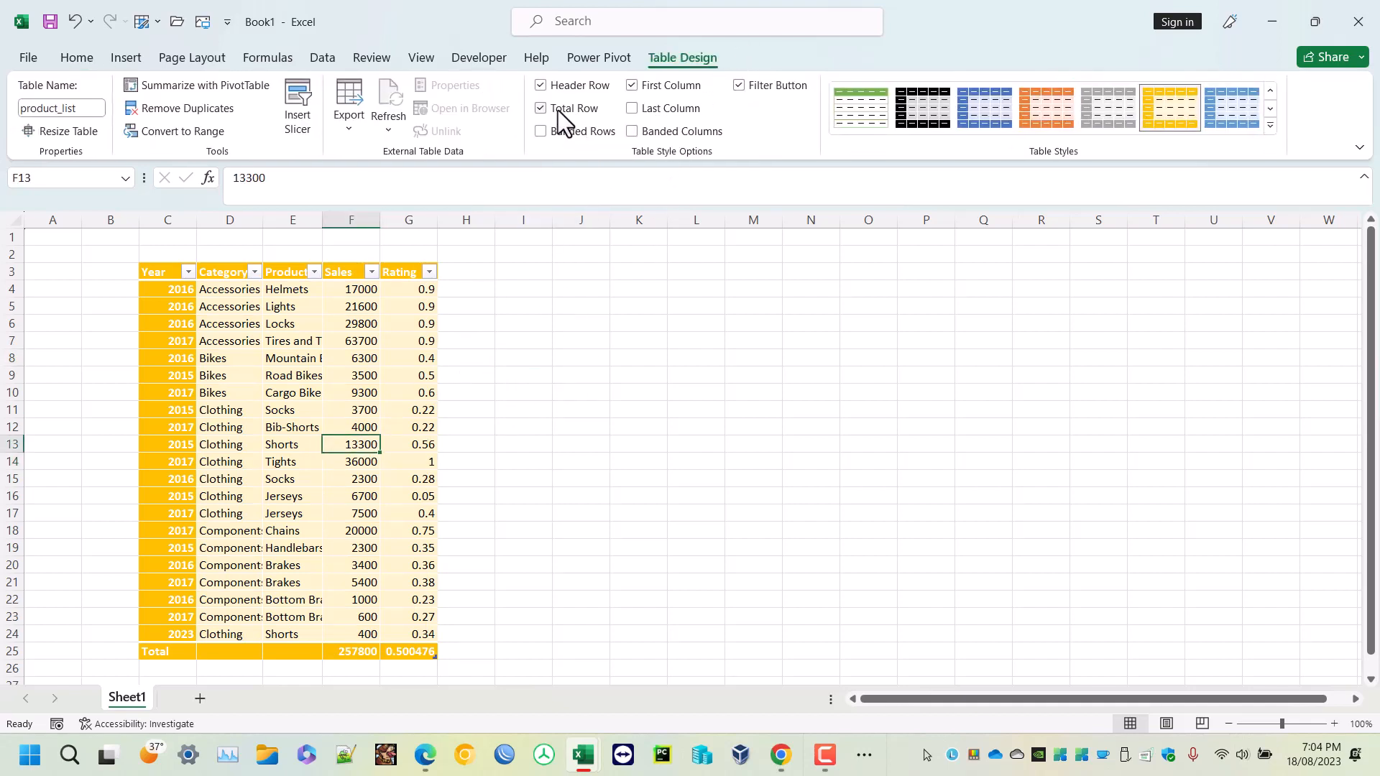
{"action": "left_click", "coordinate": [558, 110]}
{"action": "scroll", "coordinate": [508, 410], "scroll_direction": "down", "scroll_amount": 1}
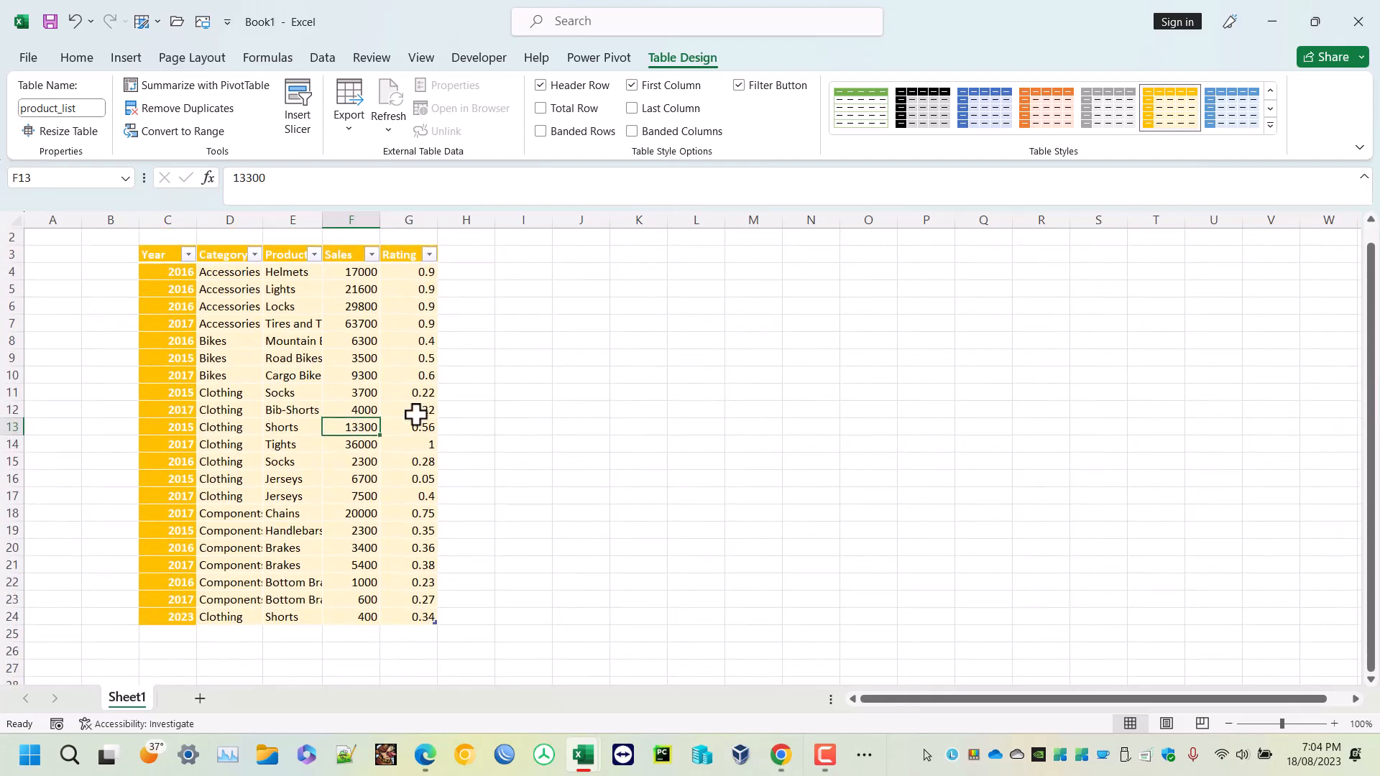
{"action": "left_click", "coordinate": [499, 417]}
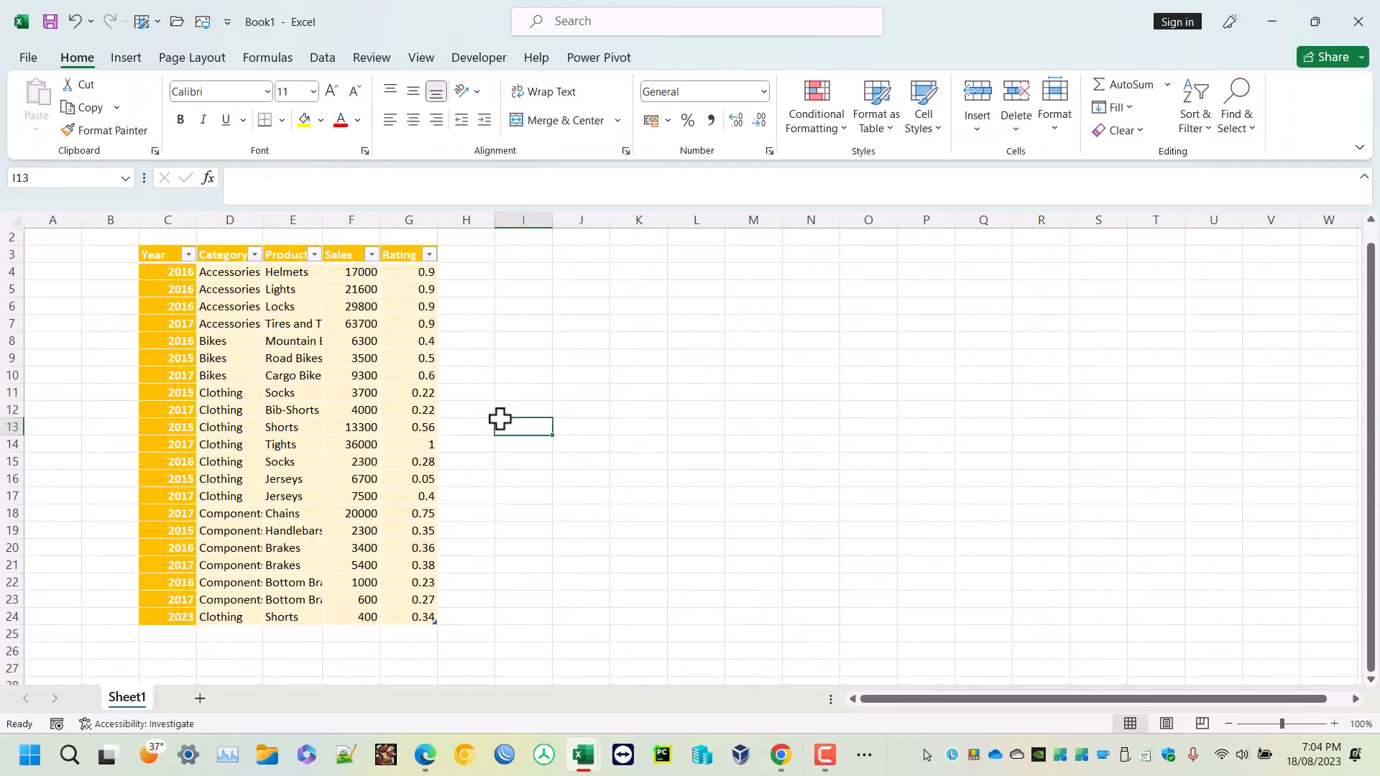
{"action": "scroll", "coordinate": [500, 420], "scroll_direction": "down", "scroll_amount": 3}
{"action": "scroll", "coordinate": [499, 422], "scroll_direction": "up", "scroll_amount": 1}
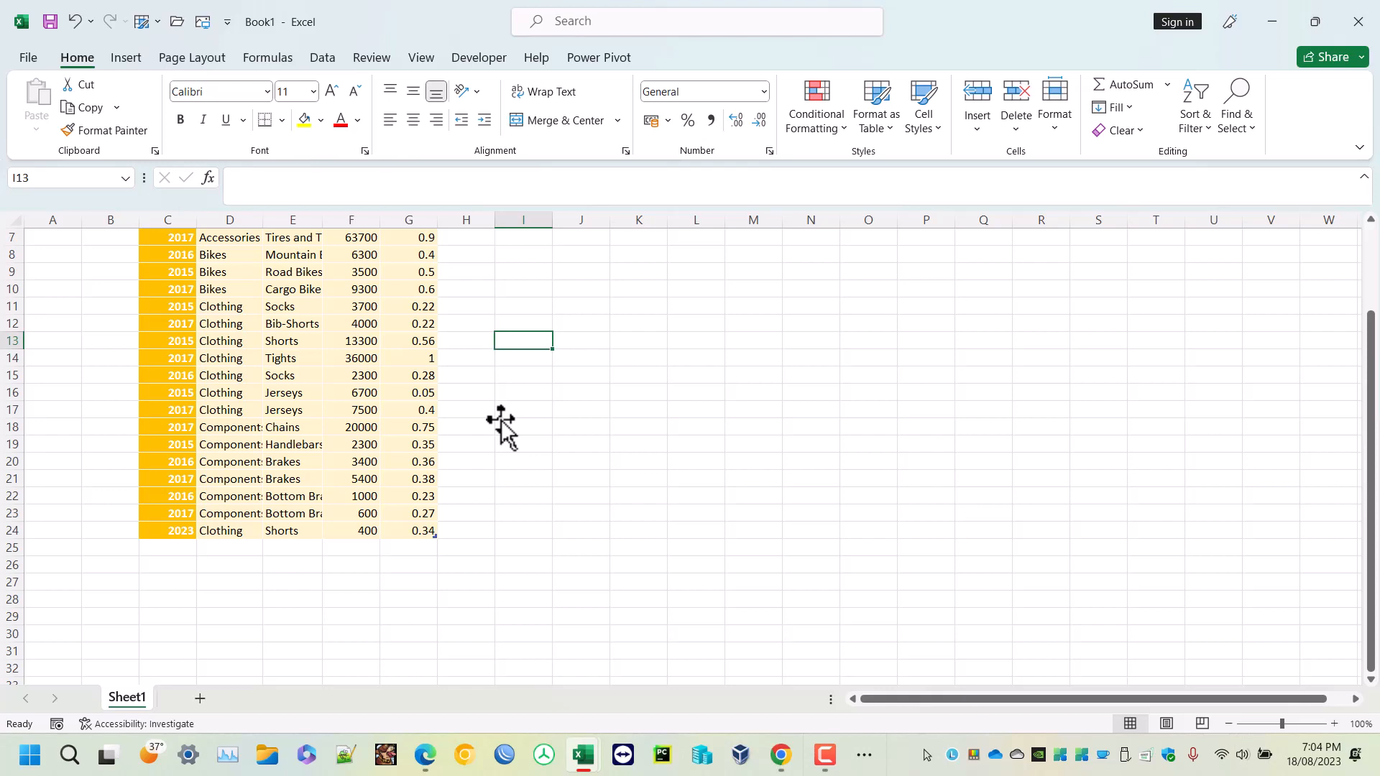
{"action": "left_click", "coordinate": [306, 407]}
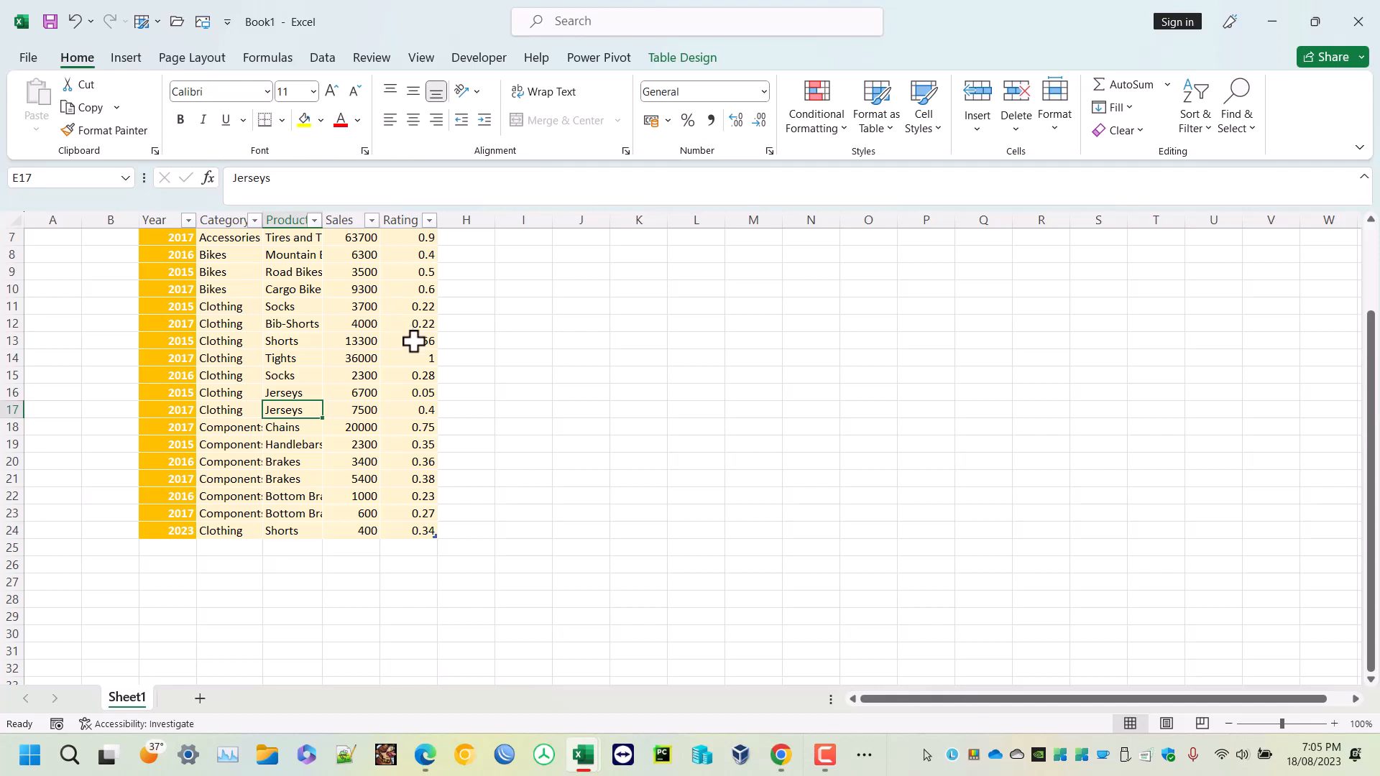
{"action": "left_click", "coordinate": [529, 410]}
{"action": "left_click", "coordinate": [317, 396]}
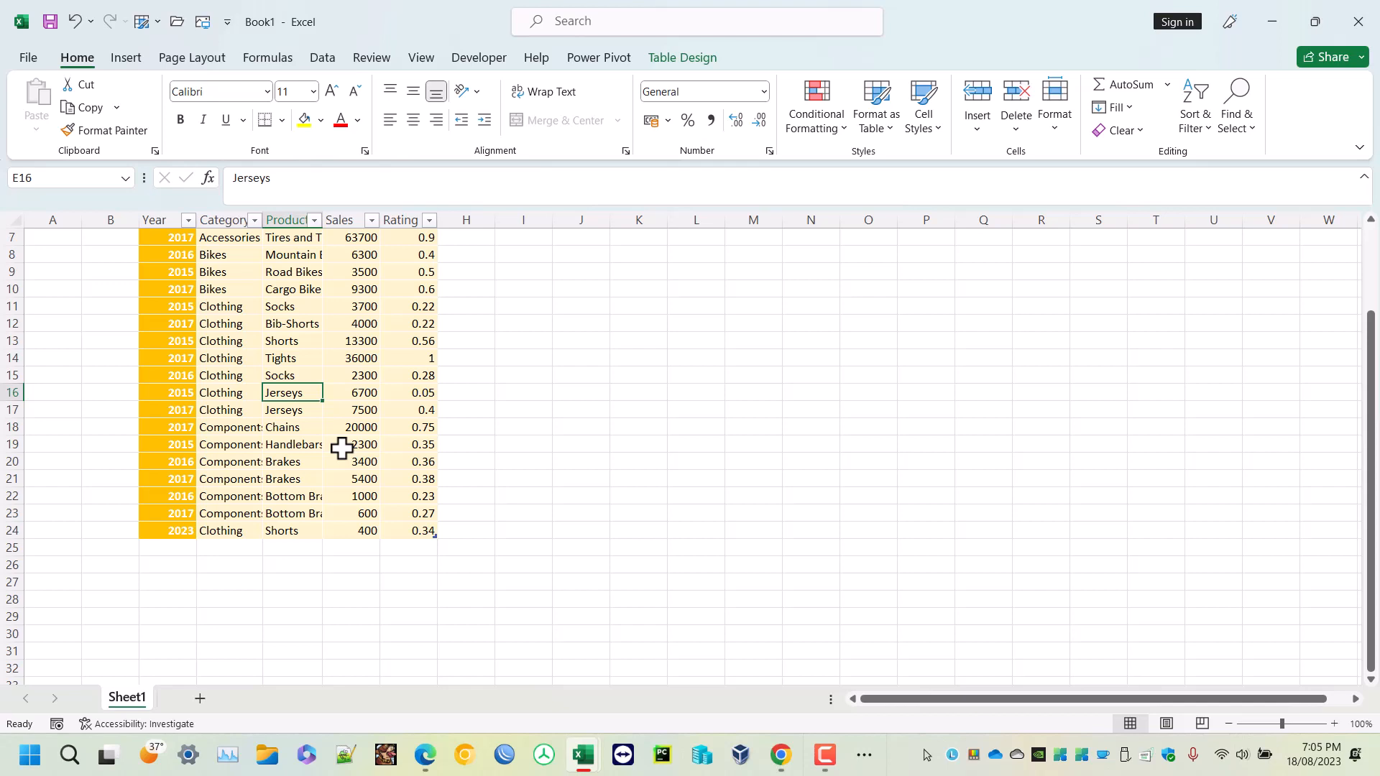
{"action": "left_click", "coordinate": [655, 408]}
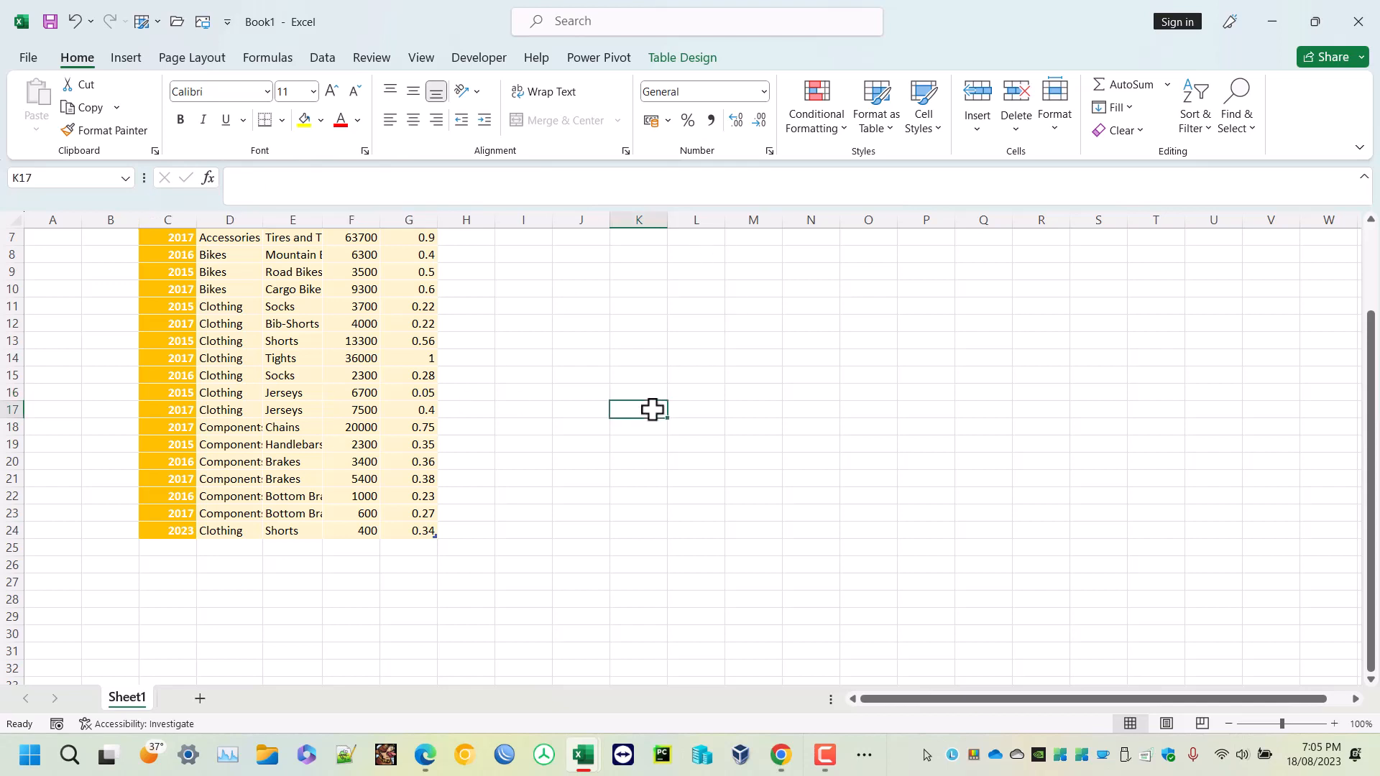
- Add a new sheet and enter the formula =product_list in cell F6 to reference the whole table
{"action": "left_click", "coordinate": [200, 697]}
{"action": "left_click", "coordinate": [361, 330]}
{"action": "type", "text": "="}
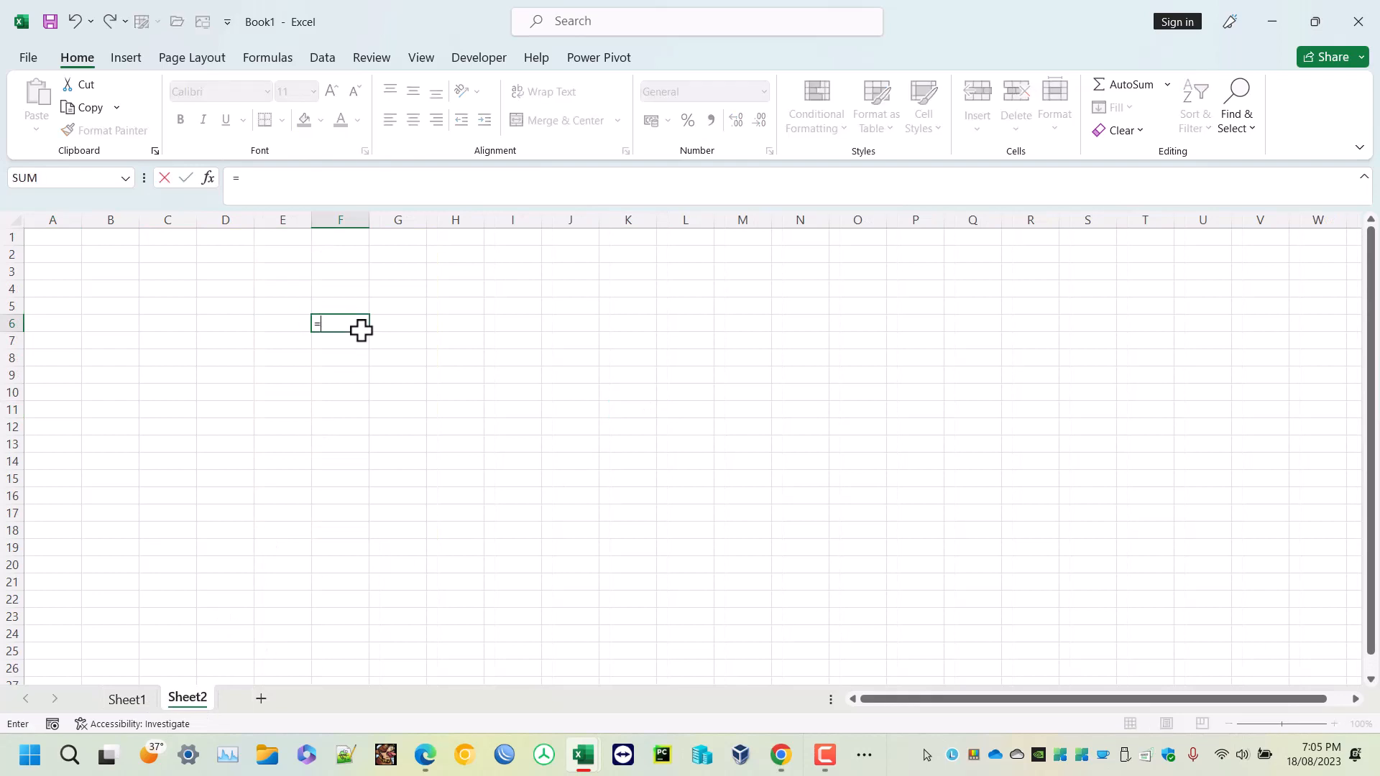
{"action": "type", "text": "pro"}
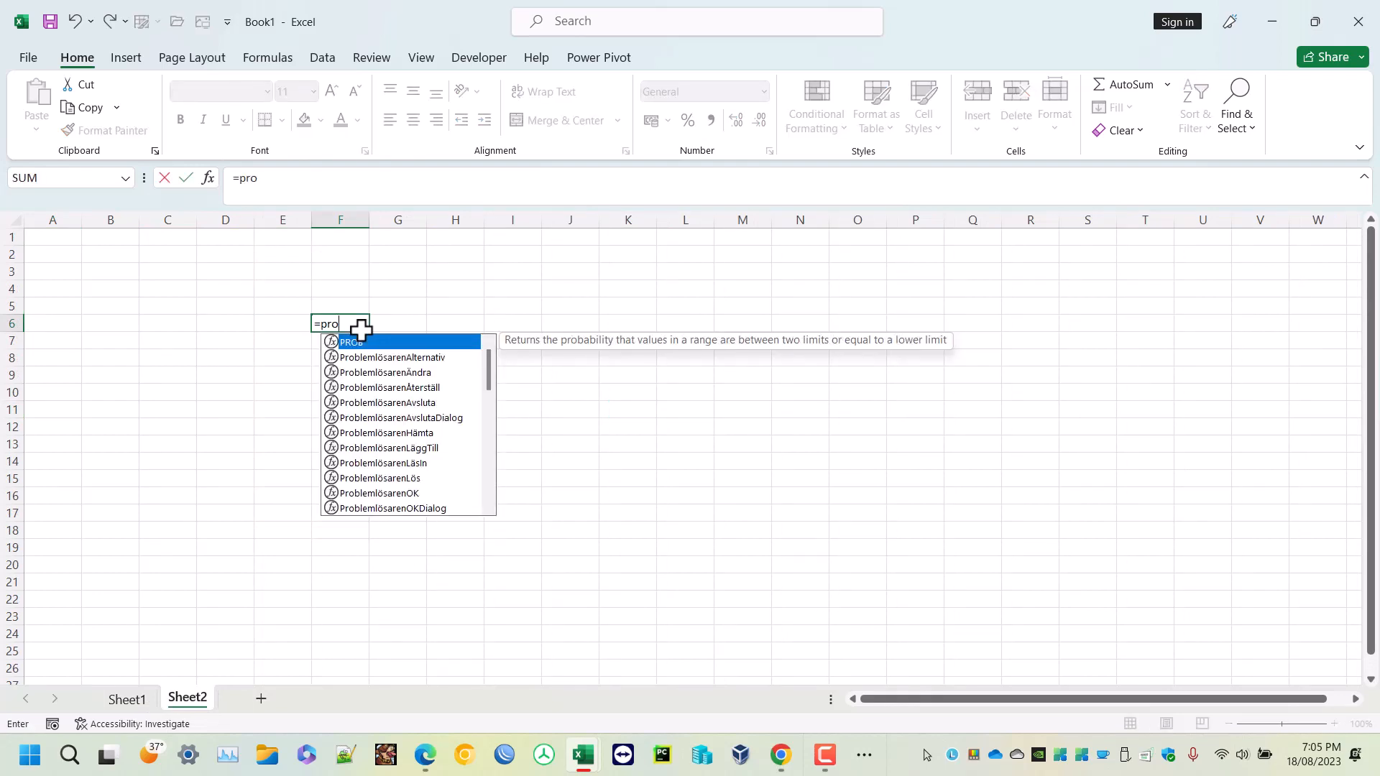
{"action": "type", "text": "duc"}
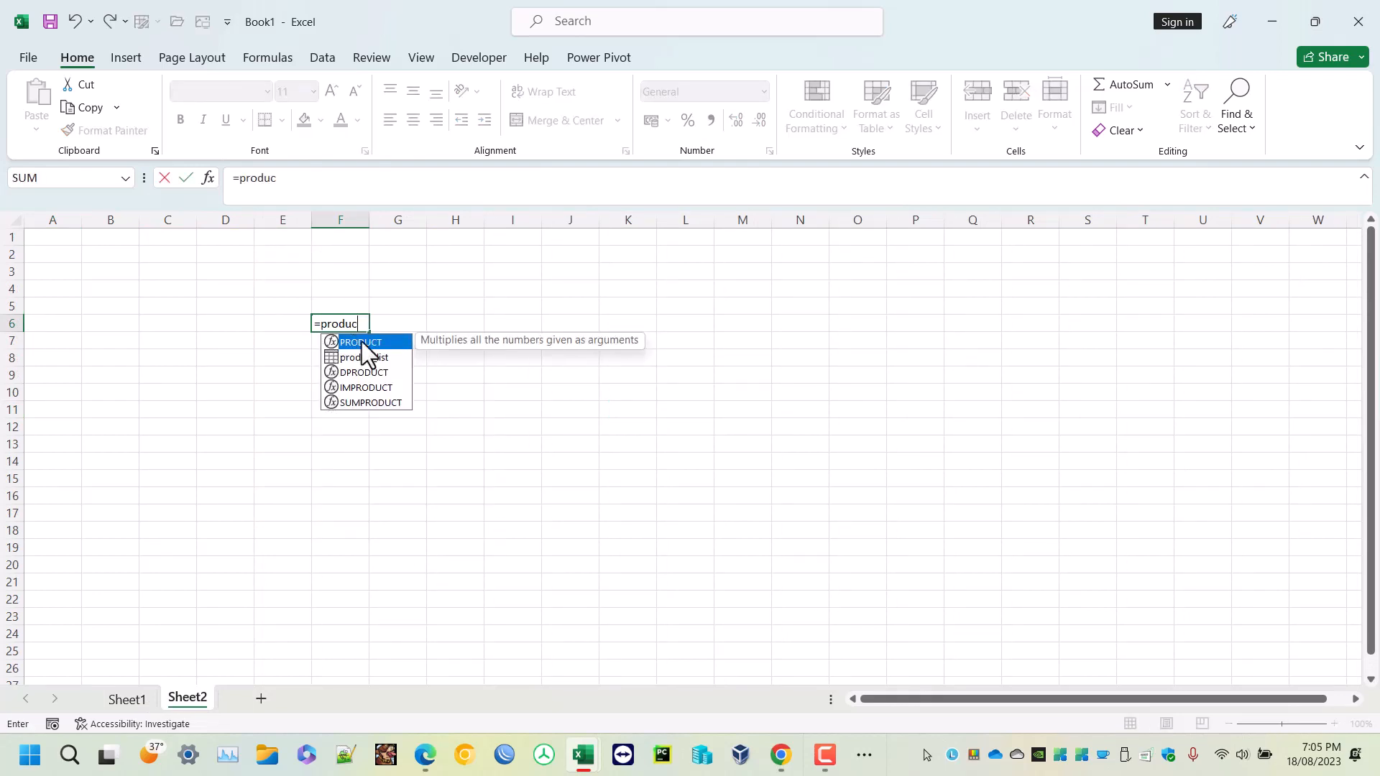
{"action": "double_click", "coordinate": [370, 359]}
{"action": "key", "text": "Return"}
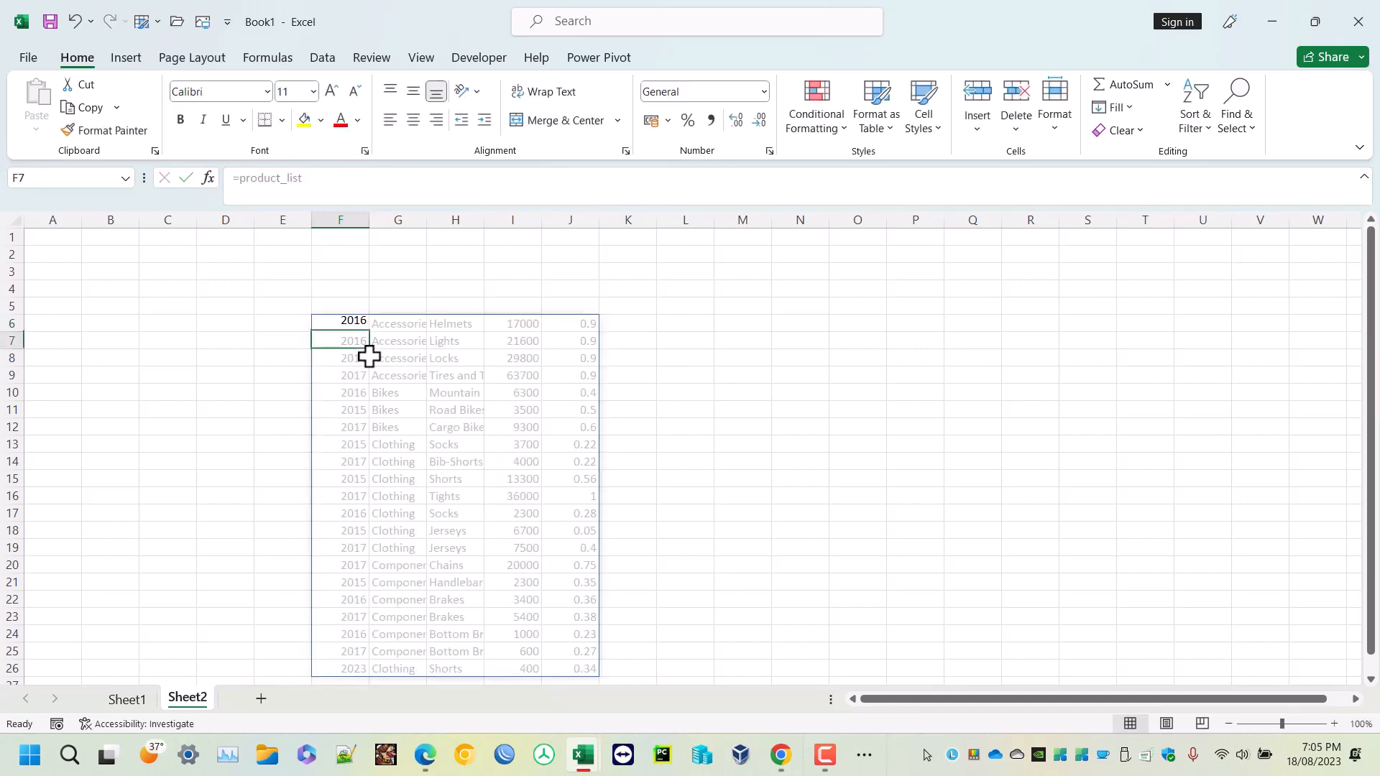